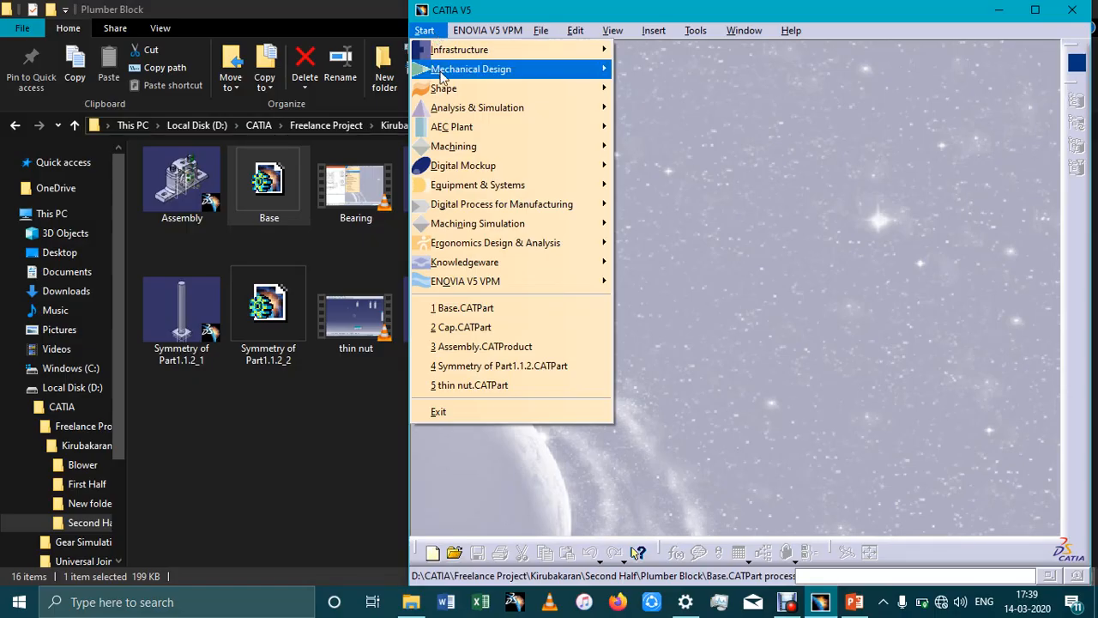
# Start a new product in Assembly Design and open the existing-component file selection for Product1
pyautogui.moveTo(557, 69)
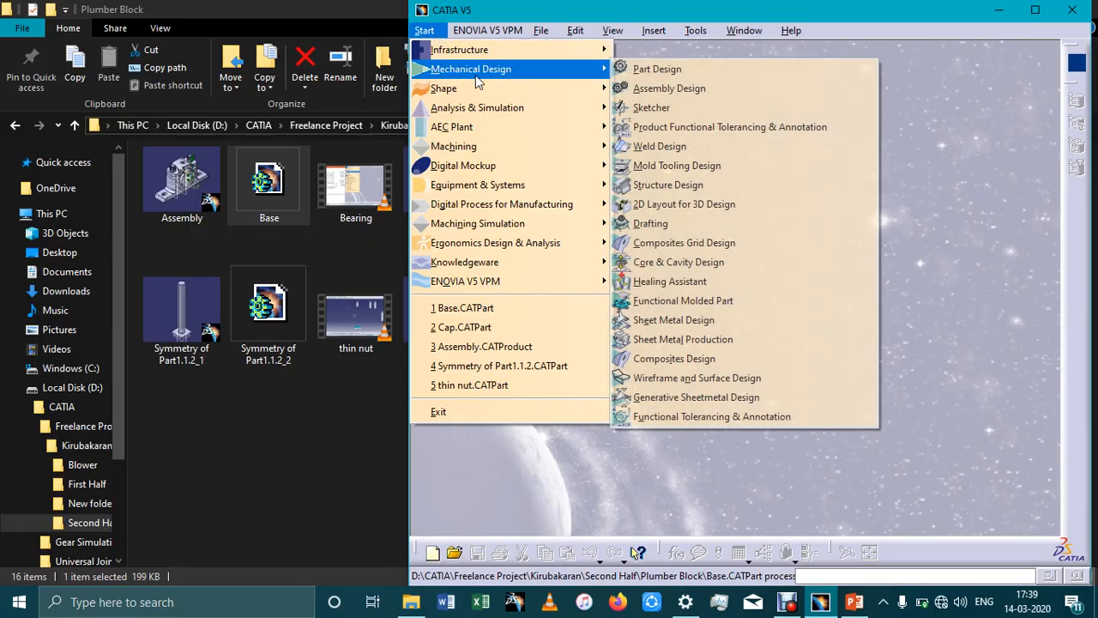
pyautogui.click(634, 90)
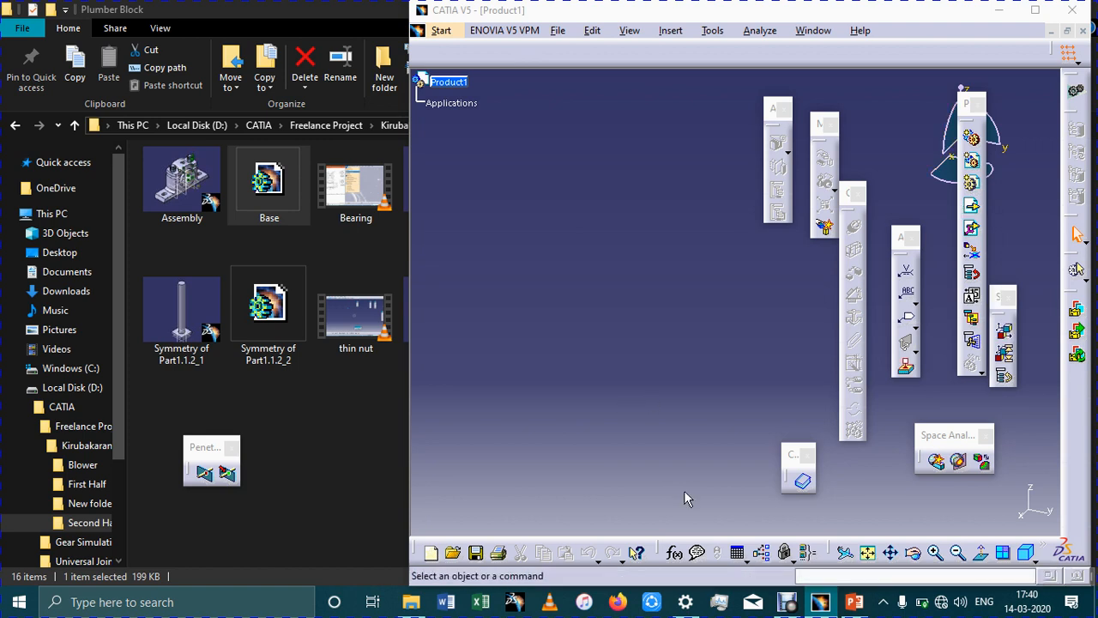
pyautogui.click(972, 211)
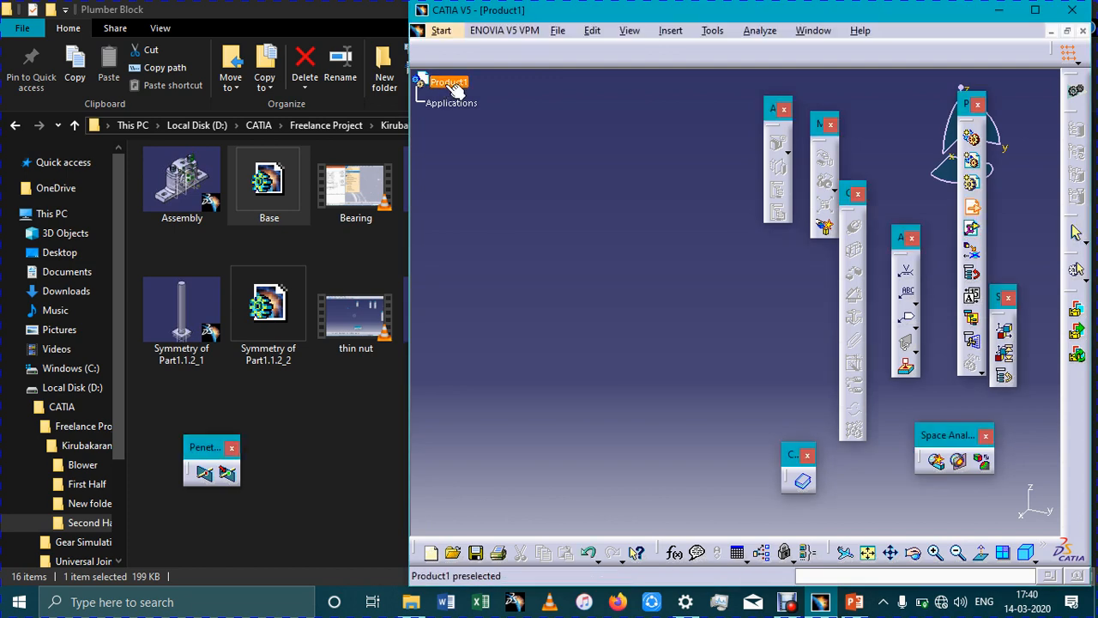
pyautogui.click(450, 83)
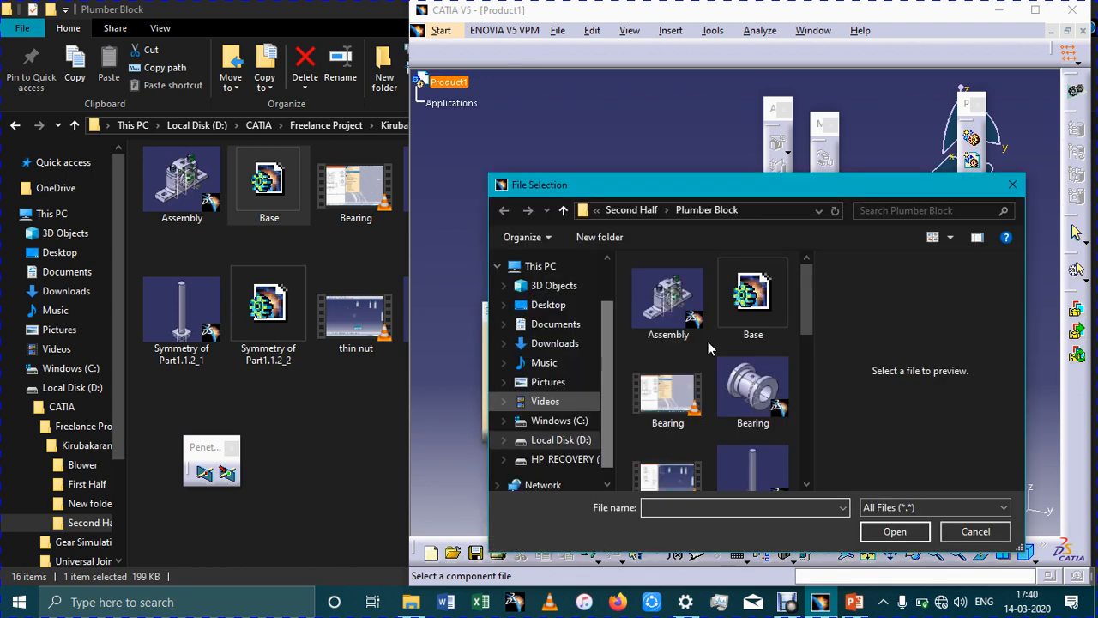
# Remove the old Assembly file from the Plumber Block folder
pyautogui.scroll(-2, 708, 342)
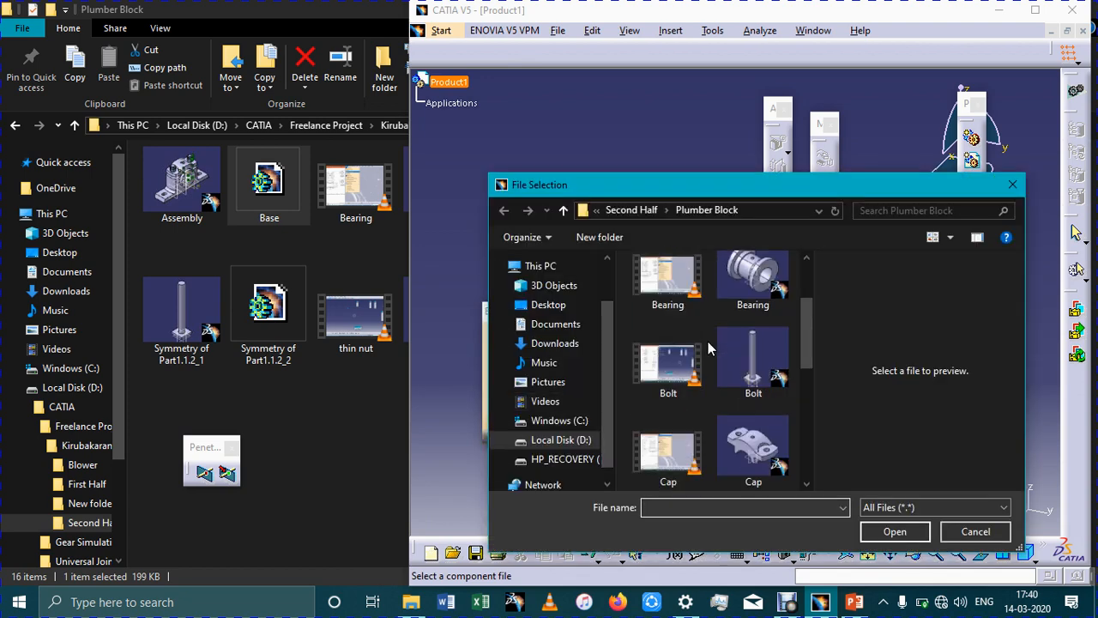
pyautogui.scroll(2, 708, 341)
pyautogui.click(686, 323)
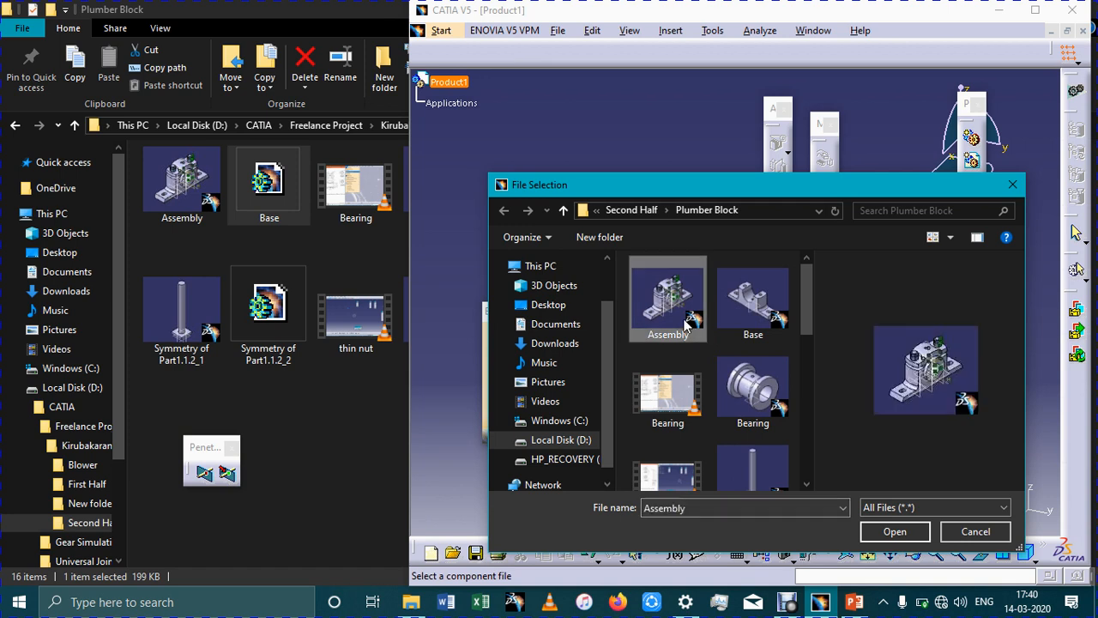
pyautogui.doubleClick(687, 324)
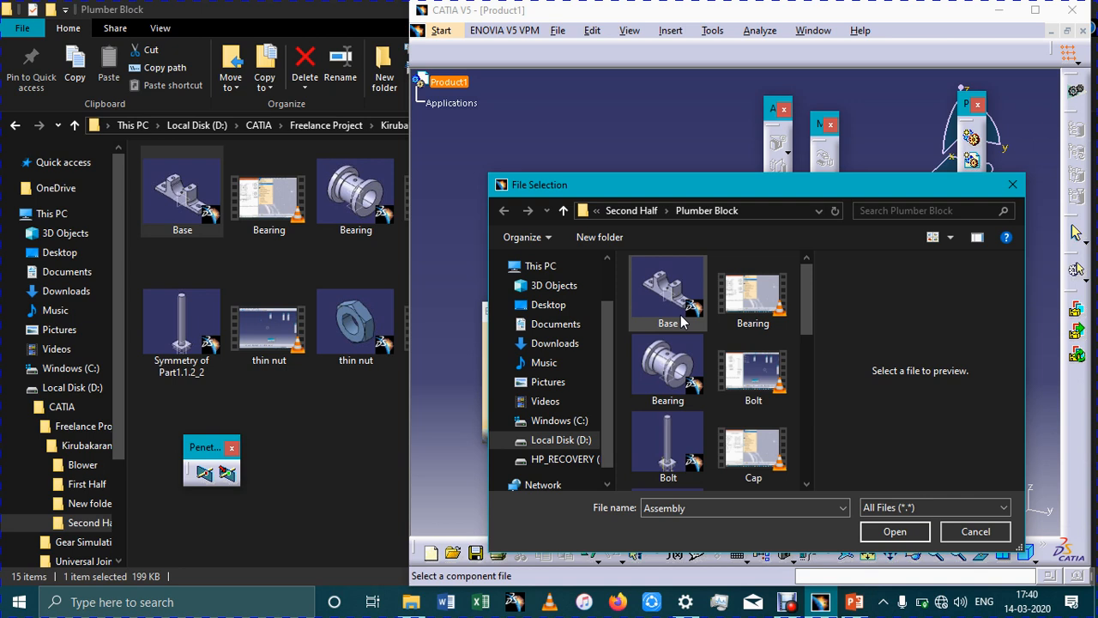
# Insert the Base, Bearing and Cap part files together into Product1 as existing components
pyautogui.click(682, 321)
pyautogui.keyDown('ctrl'); pyautogui.click(686, 364); pyautogui.keyUp('ctrl')
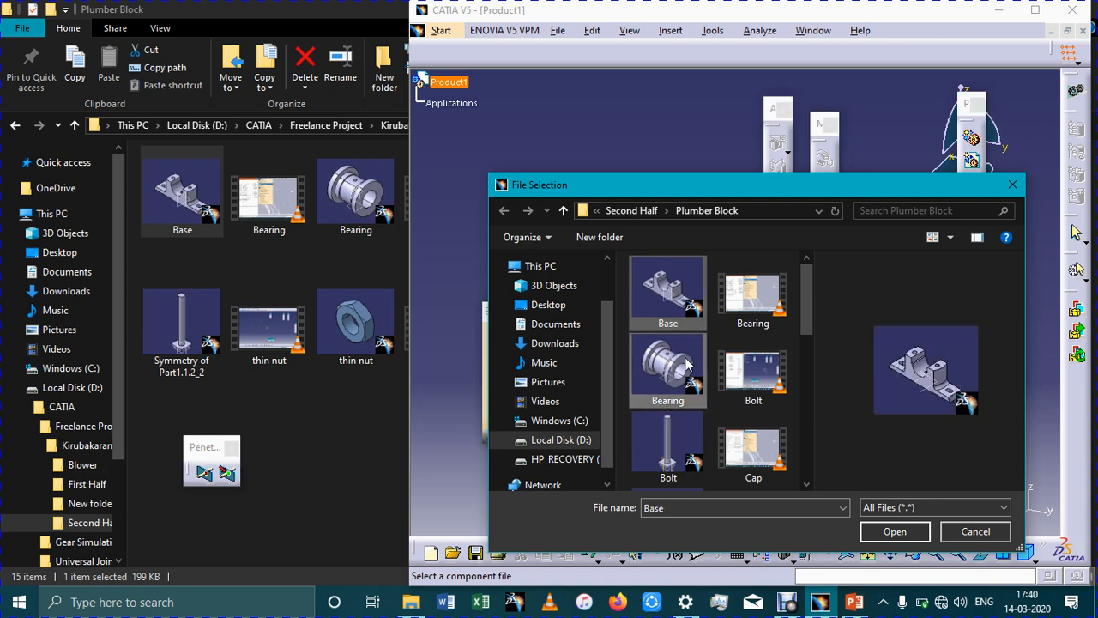
pyautogui.scroll(-1, 687, 364)
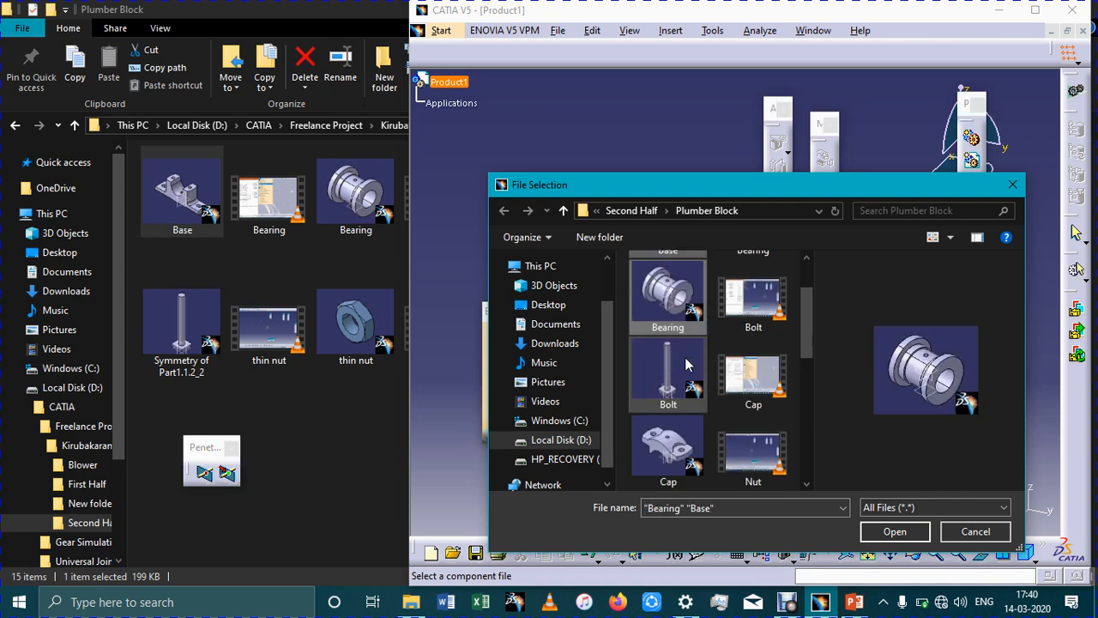
pyautogui.keyDown('ctrl'); pyautogui.click(672, 435); pyautogui.keyUp('ctrl')
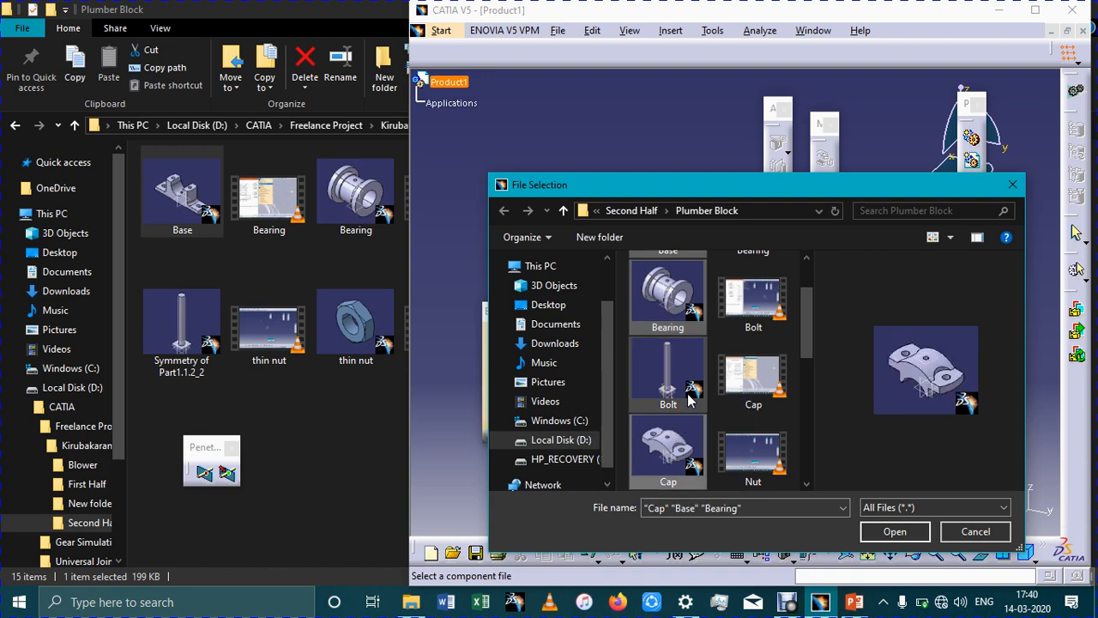
pyautogui.click(911, 537)
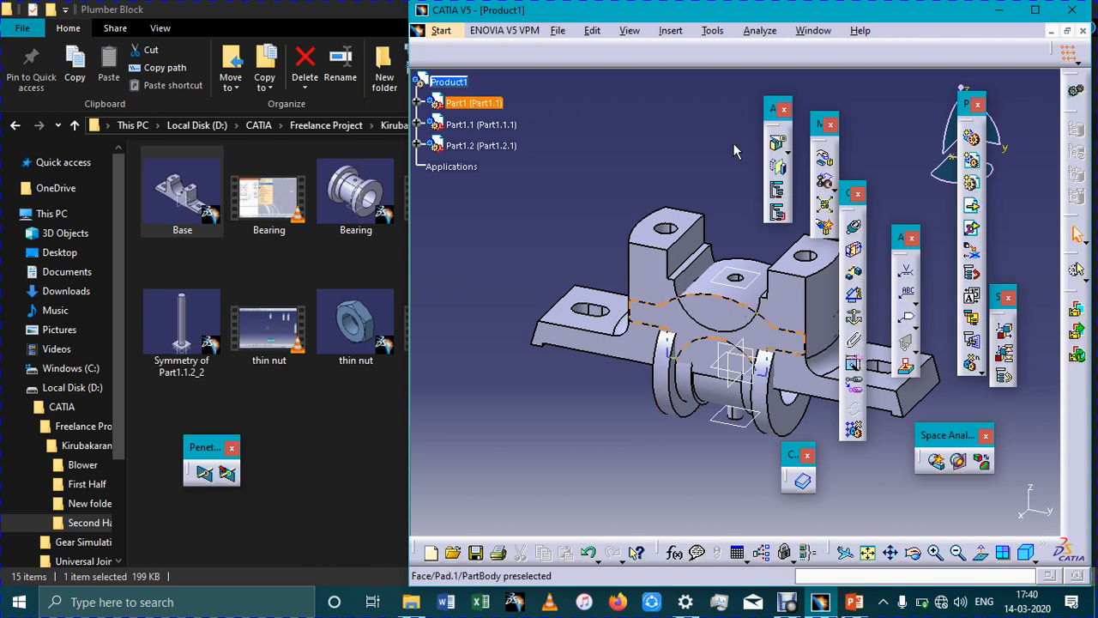
# Separate the overlapping parts by moving the cap and the bearing upward along the Z axis, clear of the base
pyautogui.click(828, 185)
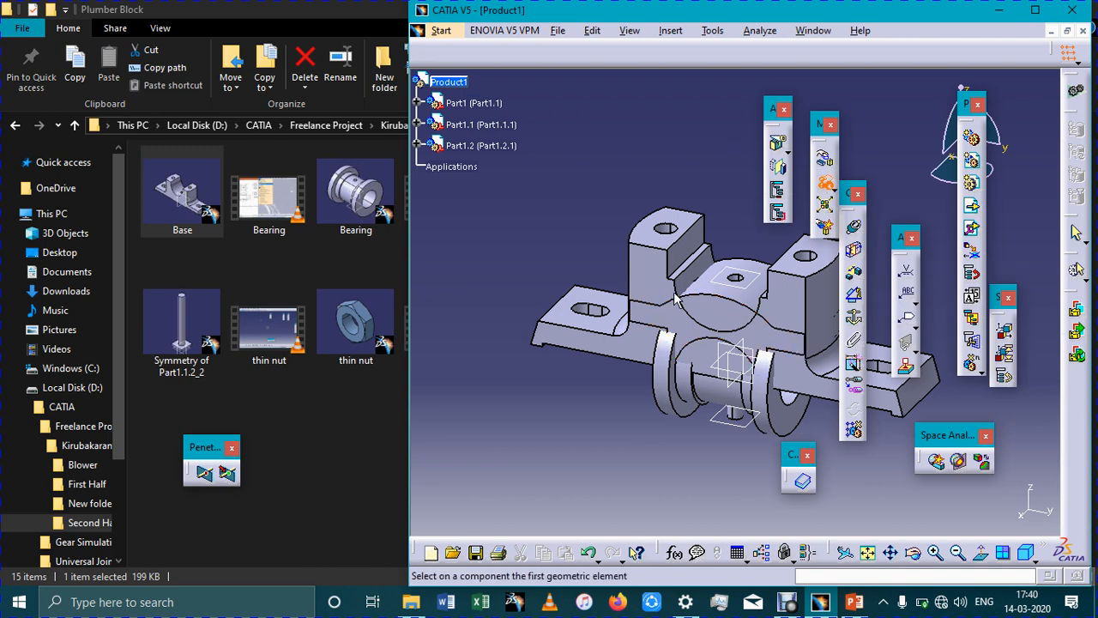
pyautogui.click(826, 161)
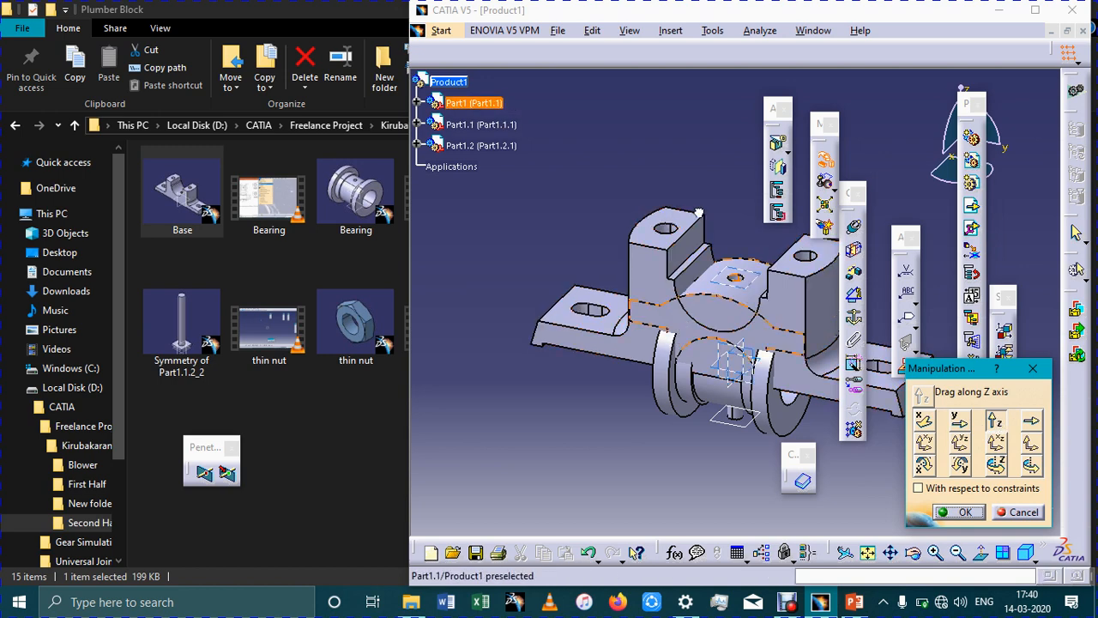
pyautogui.moveTo(700, 213); pyautogui.dragTo(691, 86)
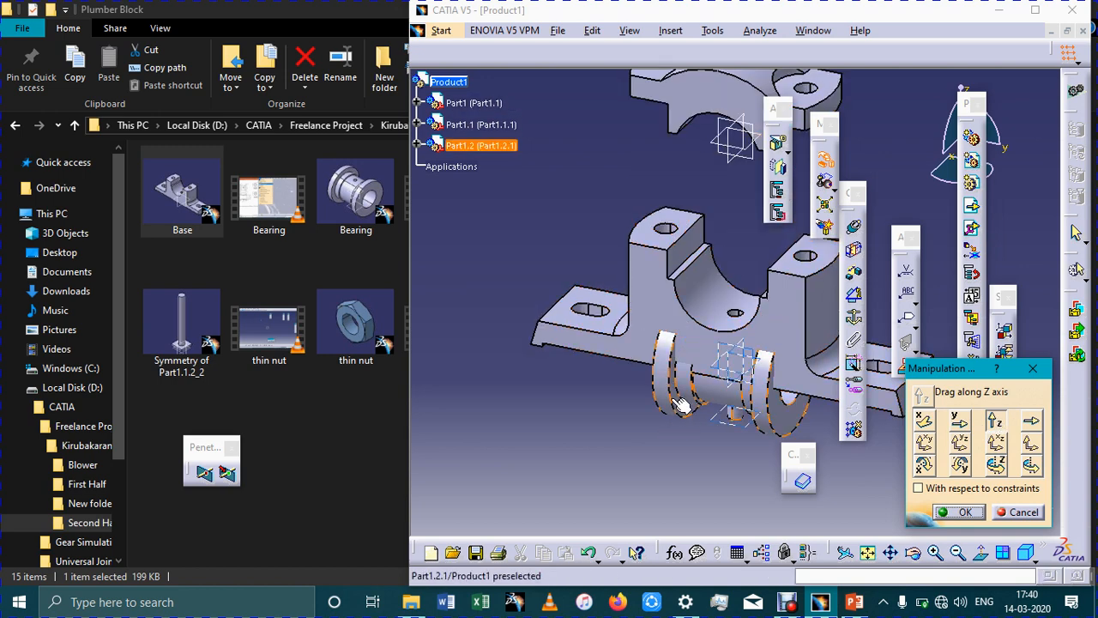
pyautogui.moveTo(671, 233); pyautogui.dragTo(673, 223)
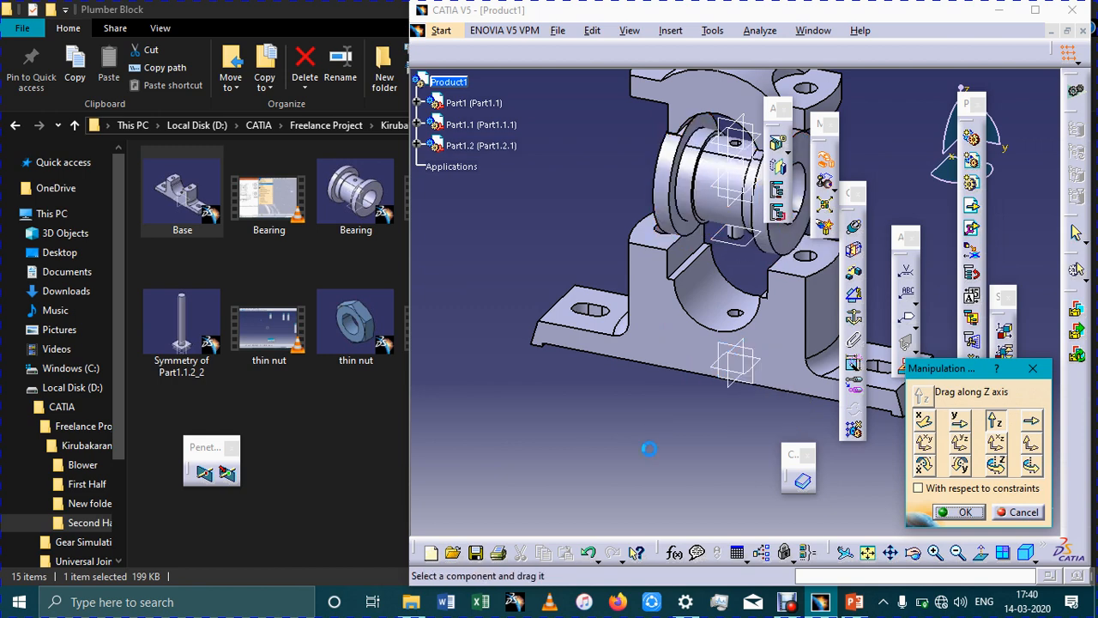
# Add a coincidence constraint between the base's semicircular bore axis and the bearing's bore axis
pyautogui.moveTo(752, 409); pyautogui.dragTo(633, 477, button='middle')
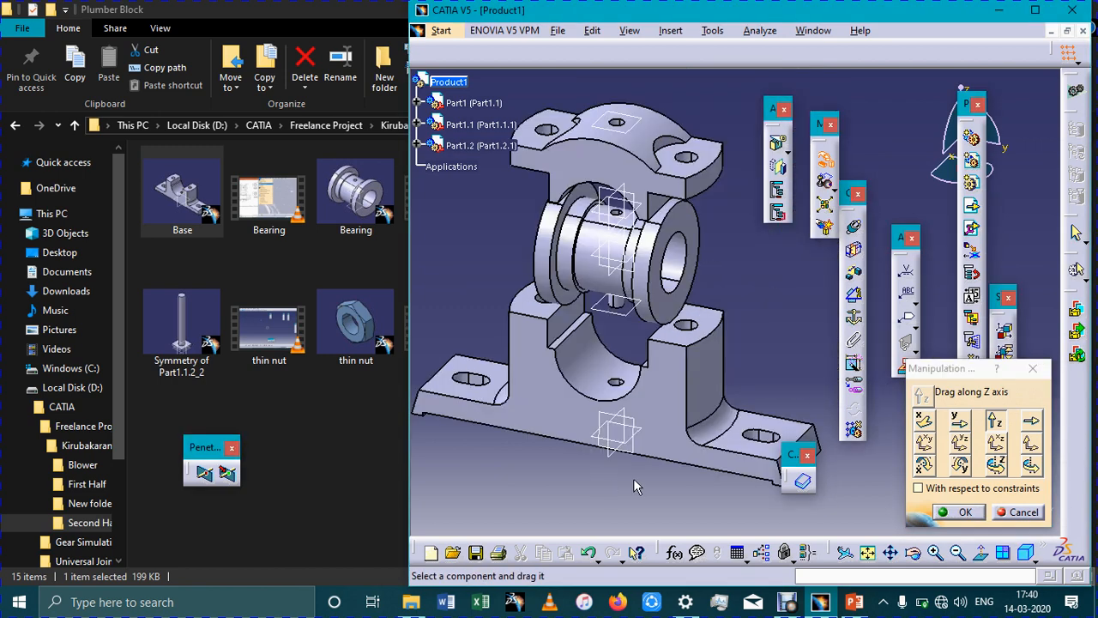
pyautogui.click(854, 273)
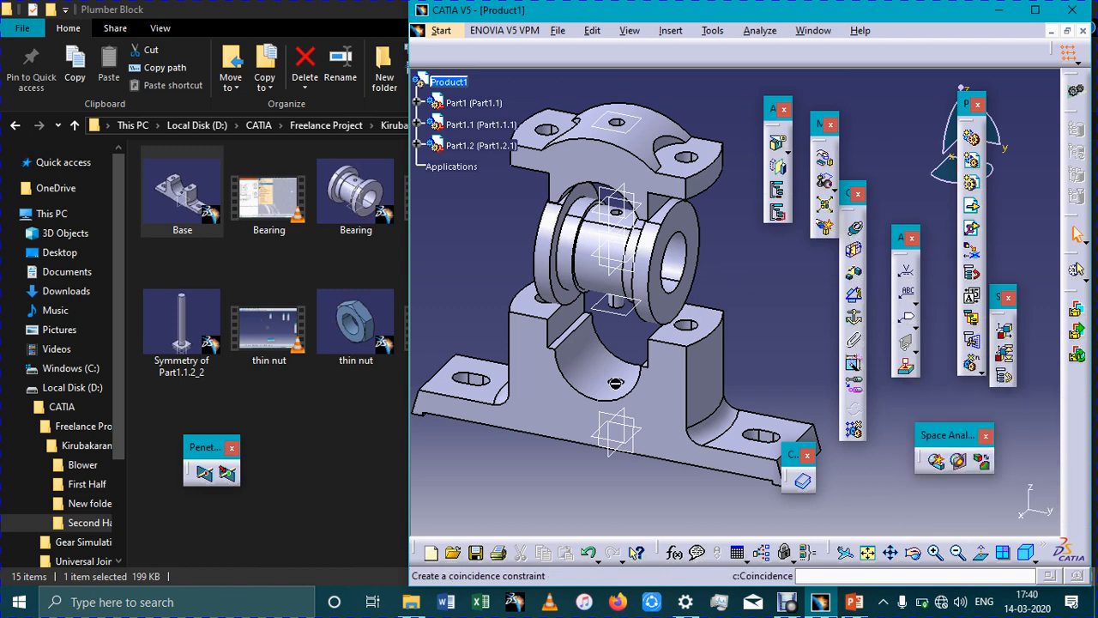
pyautogui.click(674, 274)
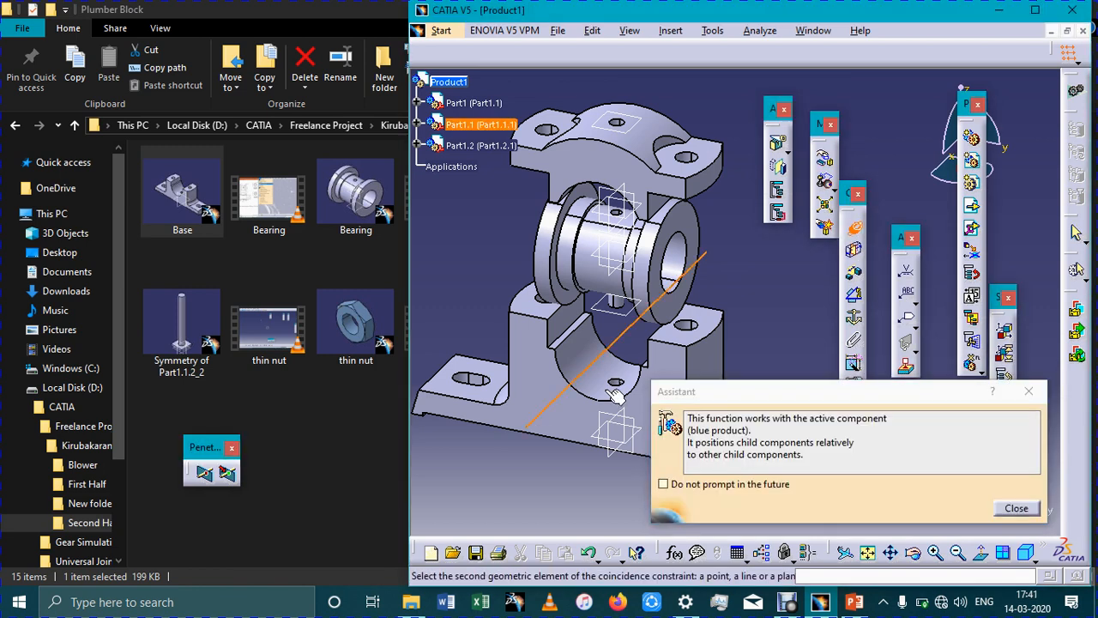
pyautogui.click(669, 264)
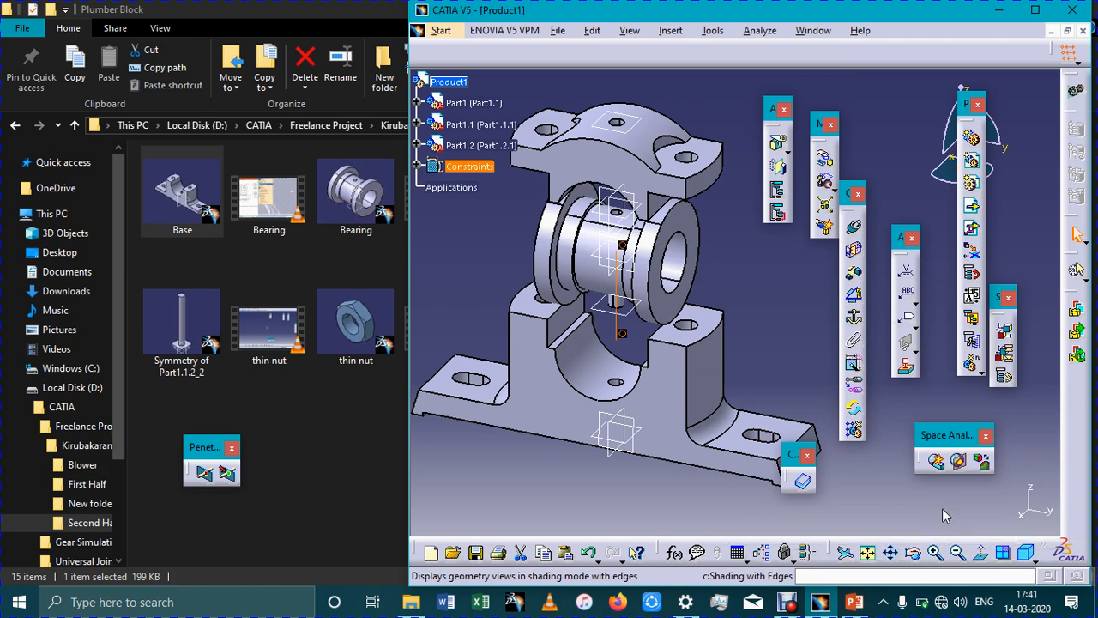
# Rearrange the toolbars in a maximized window and update the assembly to apply the base-to-bearing coincidence
pyautogui.moveTo(1043, 555); pyautogui.dragTo(942, 508)
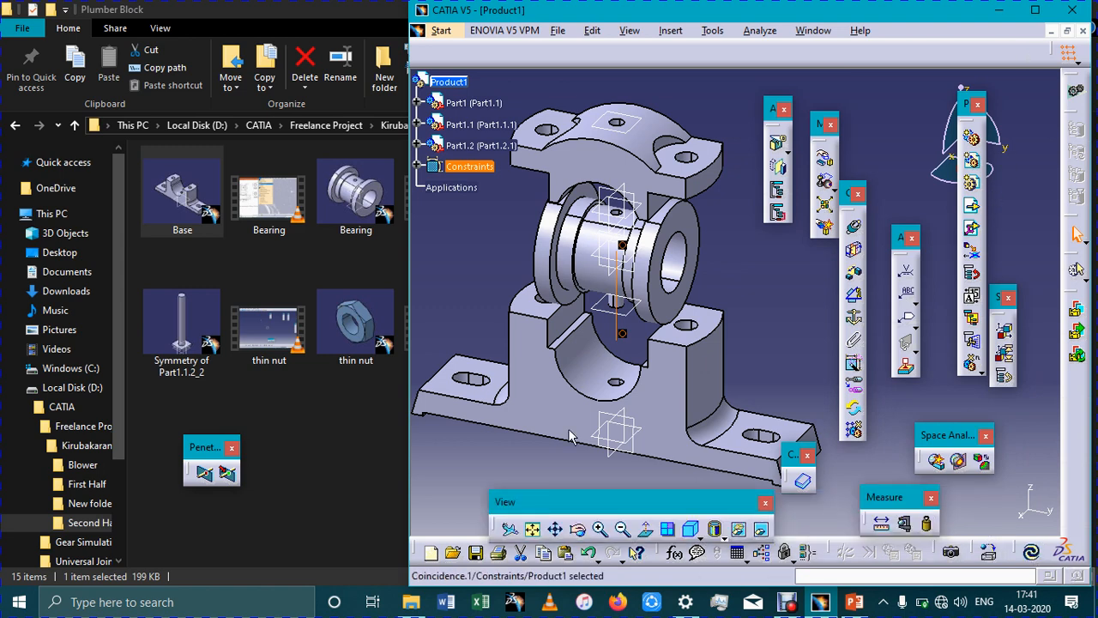
pyautogui.press('super+Up')
pyautogui.moveTo(647, 507); pyautogui.dragTo(680, 549)
pyautogui.click(998, 554)
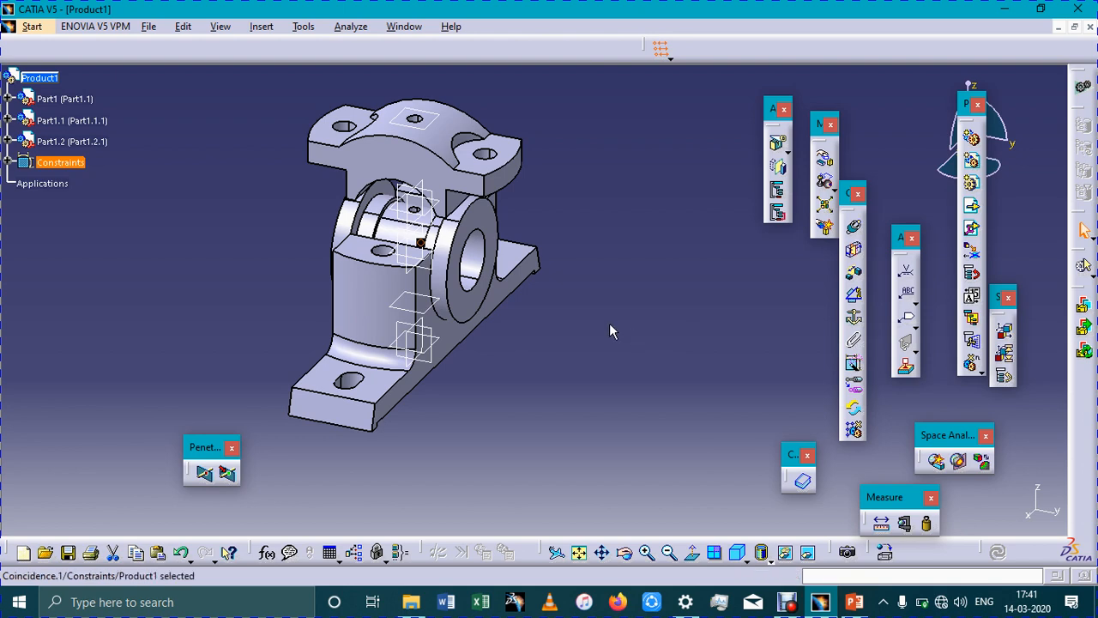
# Add a coincidence constraint between the bearing's bore axis and the axis of the cap's arch
pyautogui.moveTo(610, 322); pyautogui.dragTo(629, 405, button='middle')
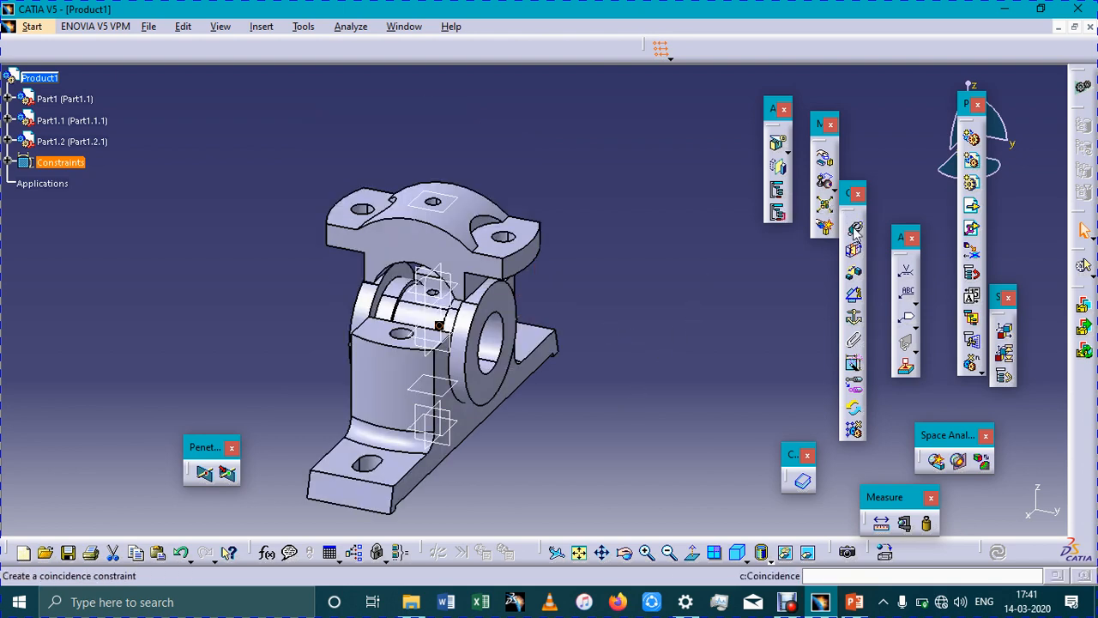
pyautogui.click(854, 226)
pyautogui.click(854, 227)
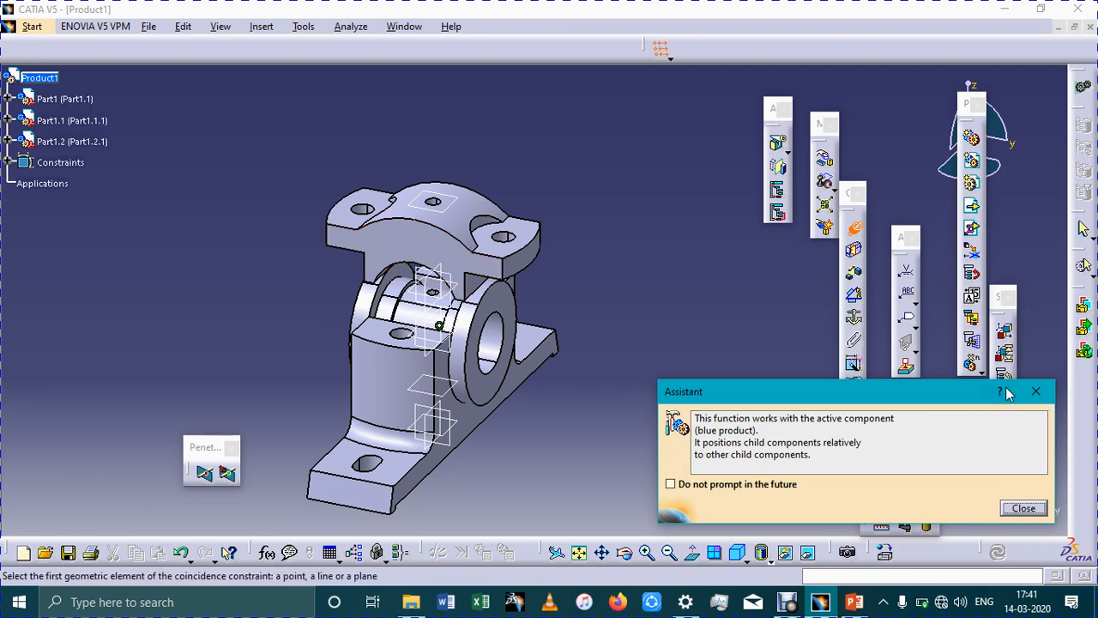
pyautogui.press('Escape')
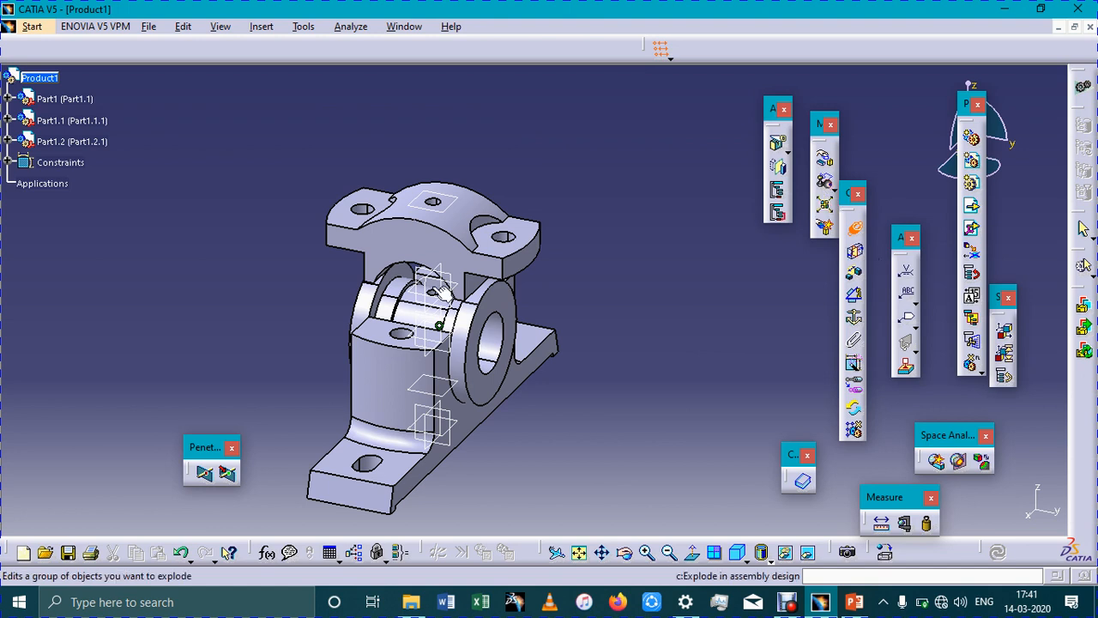
pyautogui.click(854, 249)
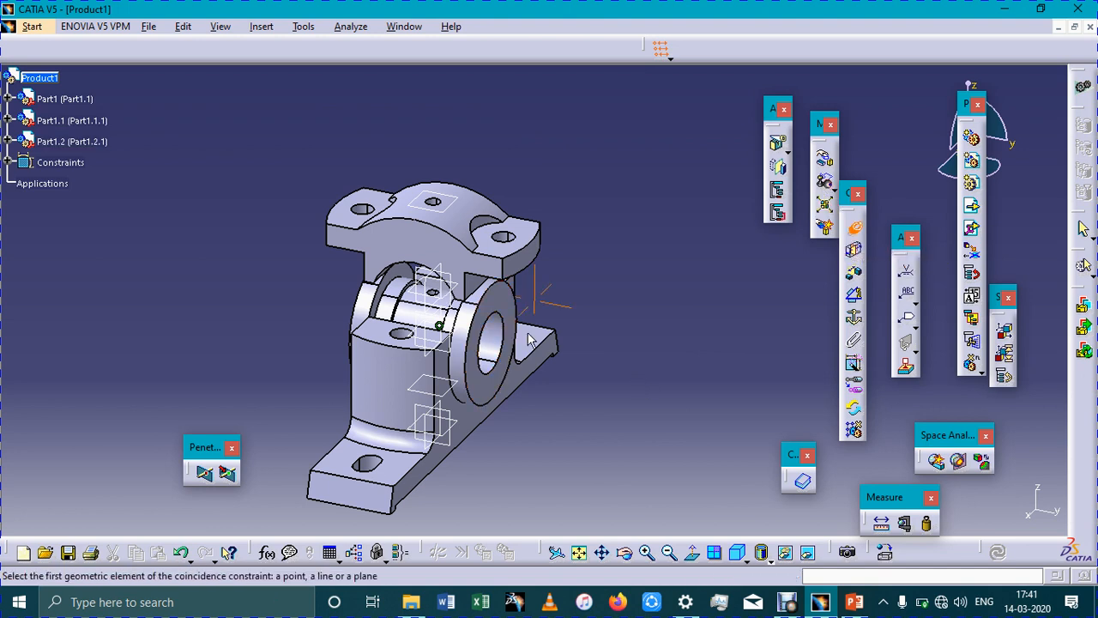
pyautogui.moveTo(529, 340); pyautogui.dragTo(533, 307, button='middle')
pyautogui.click(496, 325)
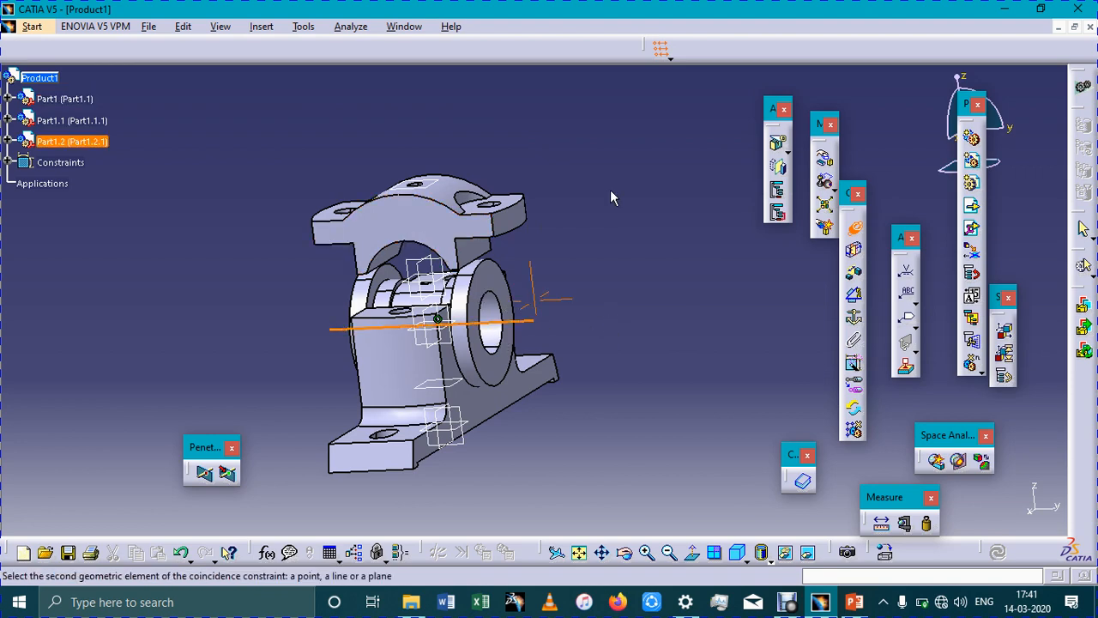
pyautogui.moveTo(610, 190); pyautogui.dragTo(194, 169, button='middle')
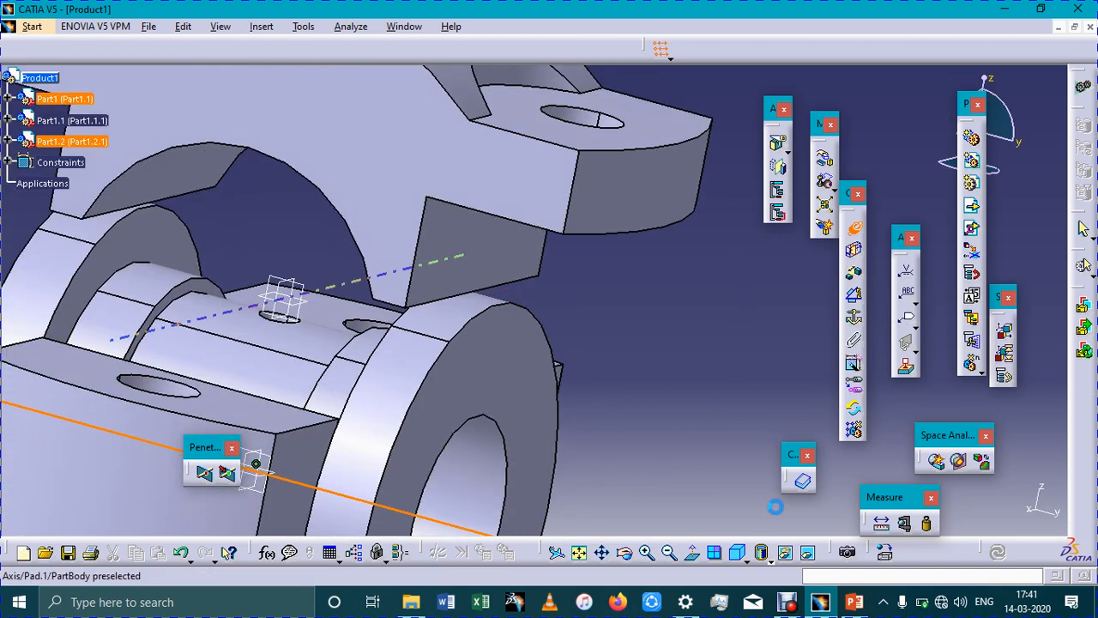
# Update the assembly to apply the cap's coincidence constraint and show the whole model in isometric view
pyautogui.click(999, 555)
pyautogui.moveTo(661, 371); pyautogui.dragTo(687, 412, button='middle')
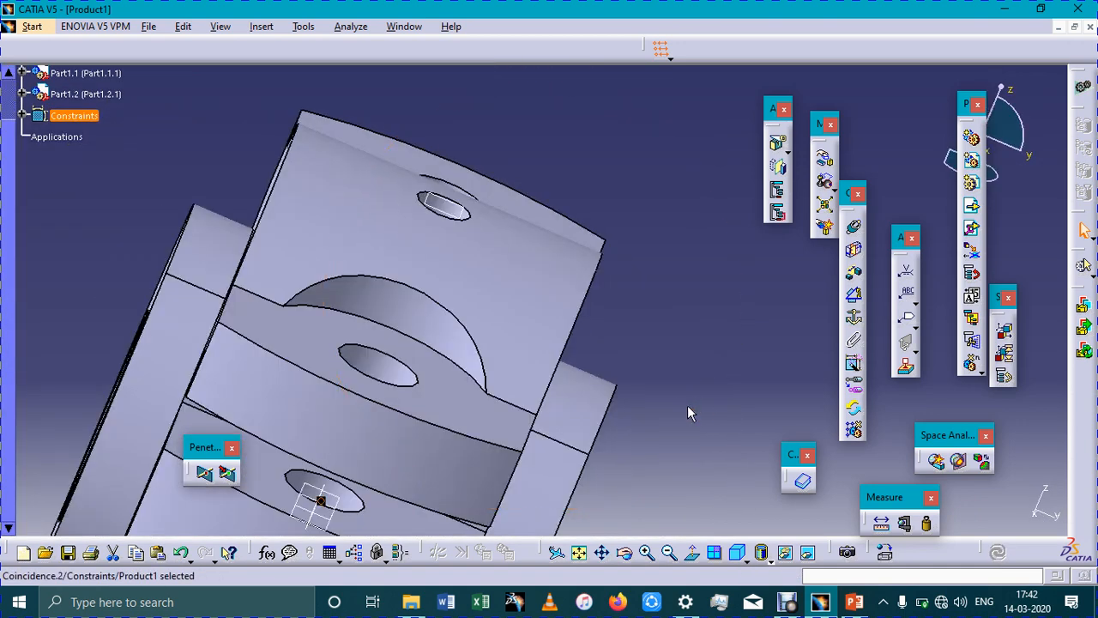
pyautogui.scroll(-2, 648, 415)
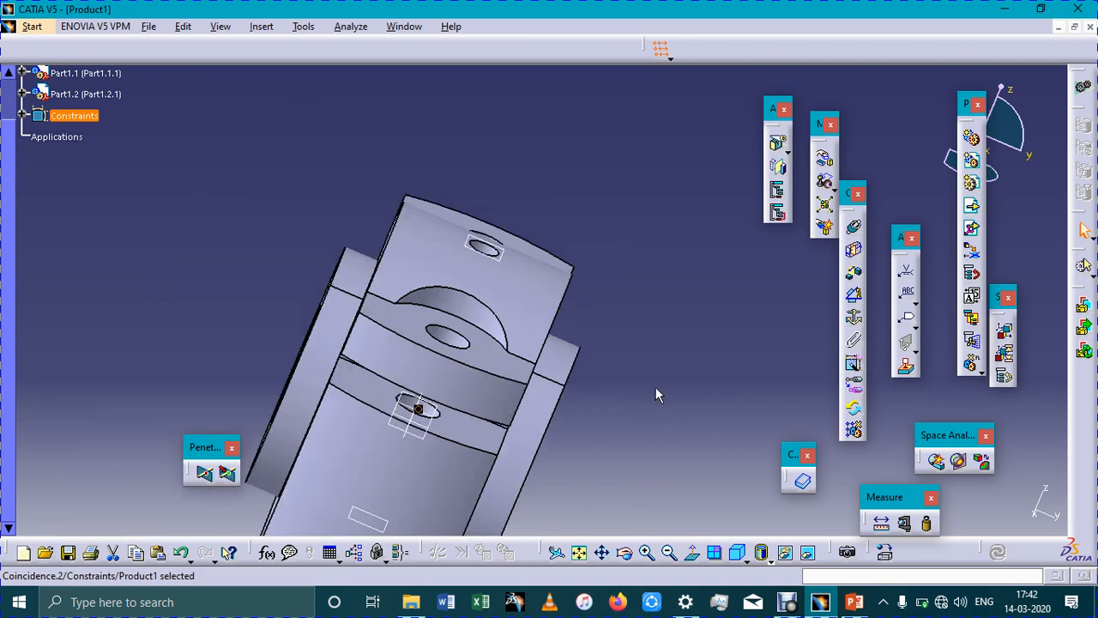
pyautogui.click(580, 553)
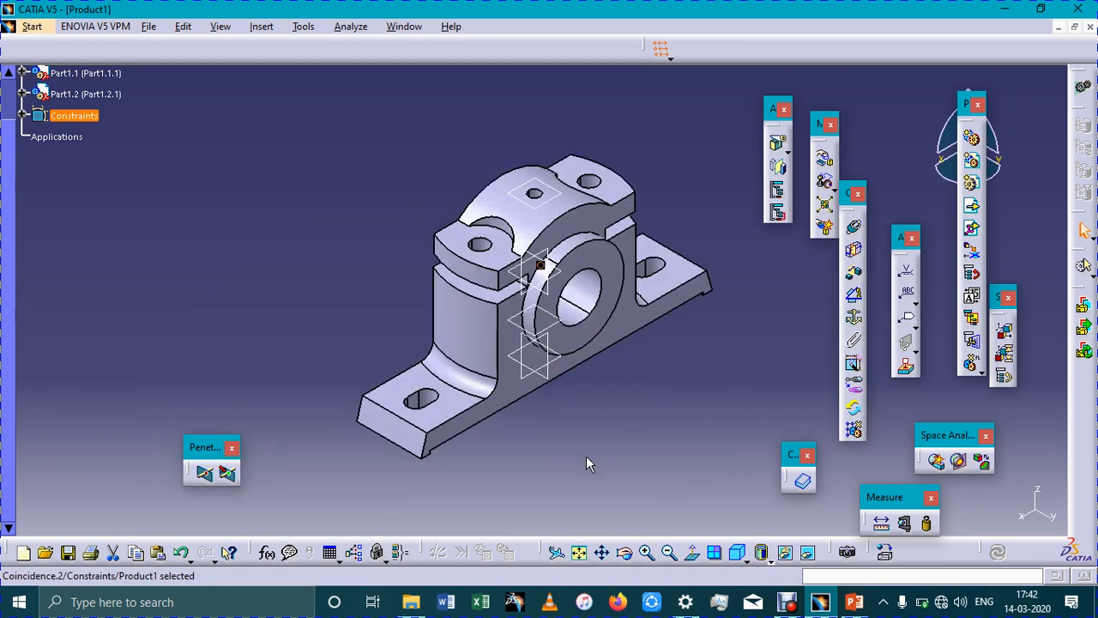
pyautogui.click(586, 459)
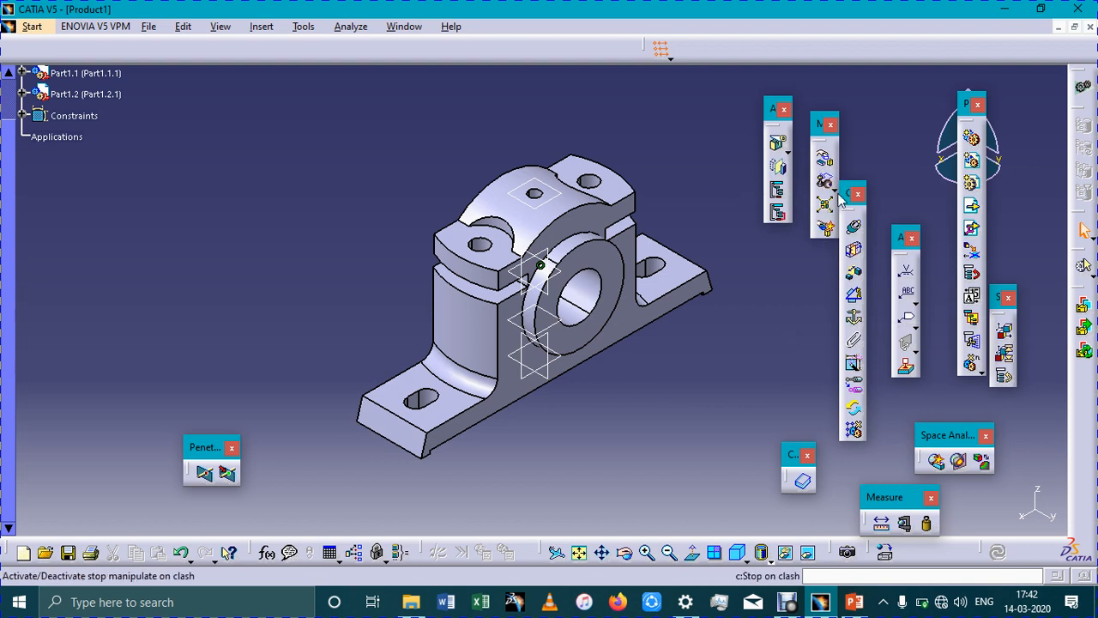
# Insert the existing Bolt part from the Plumber Block folder into Product1
pyautogui.click(972, 207)
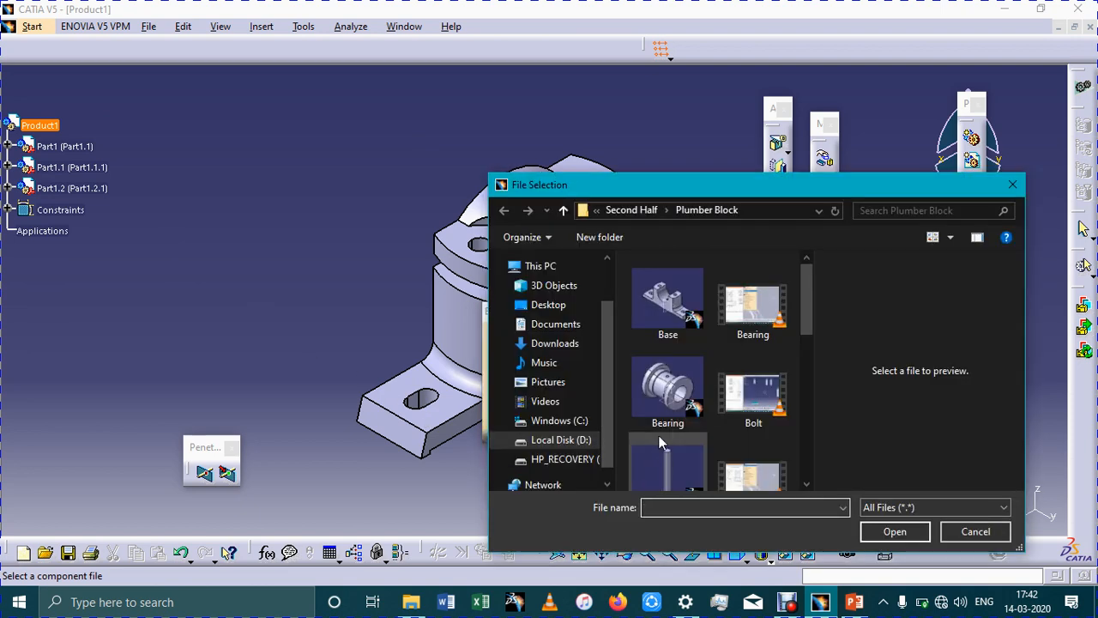
pyautogui.click(658, 435)
pyautogui.scroll(-2, 658, 440)
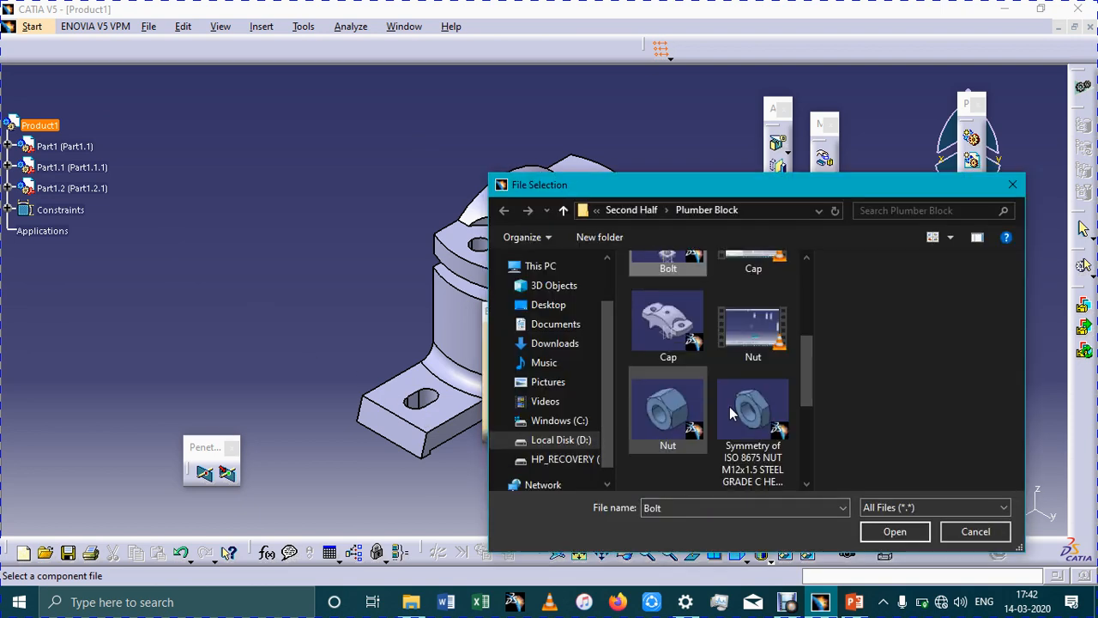
pyautogui.click(729, 414)
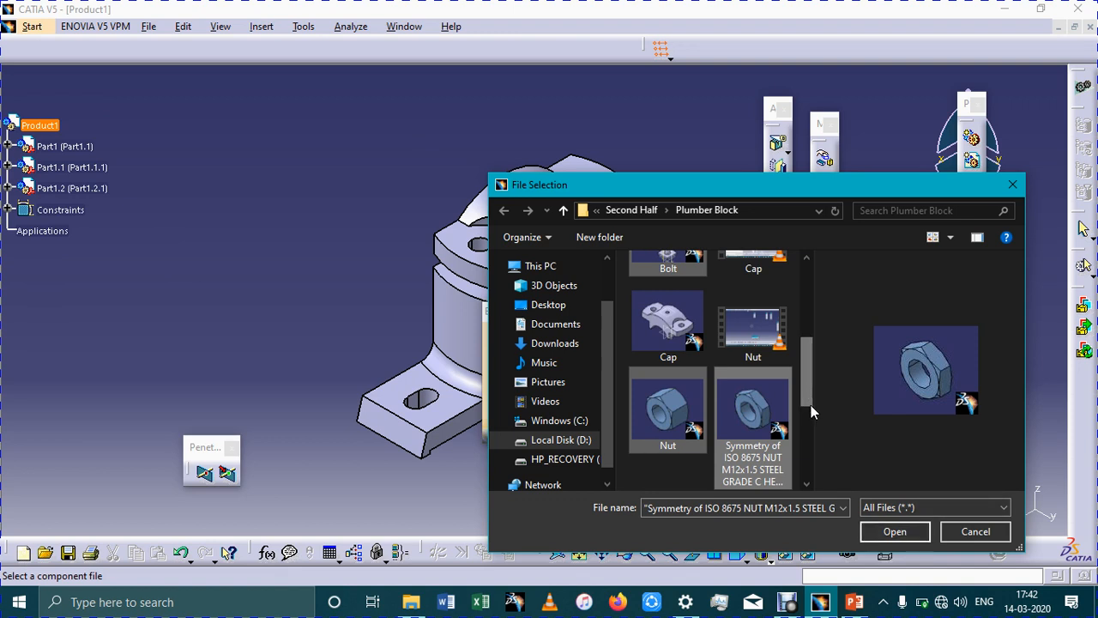
pyautogui.scroll(-1, 811, 404)
pyautogui.click(677, 359)
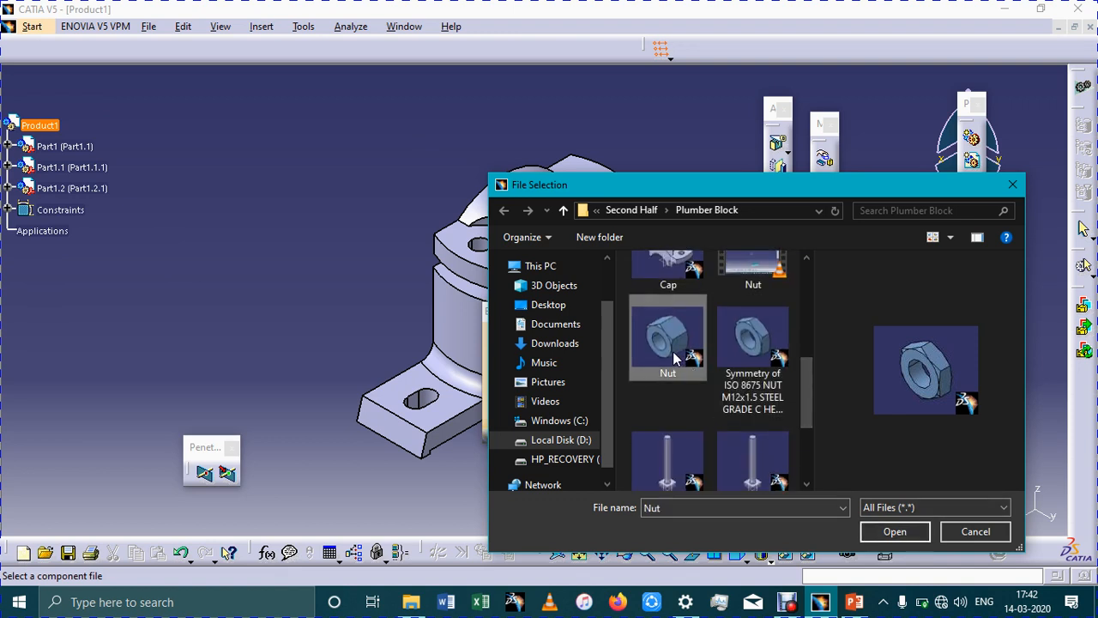
pyautogui.scroll(-2, 720, 369)
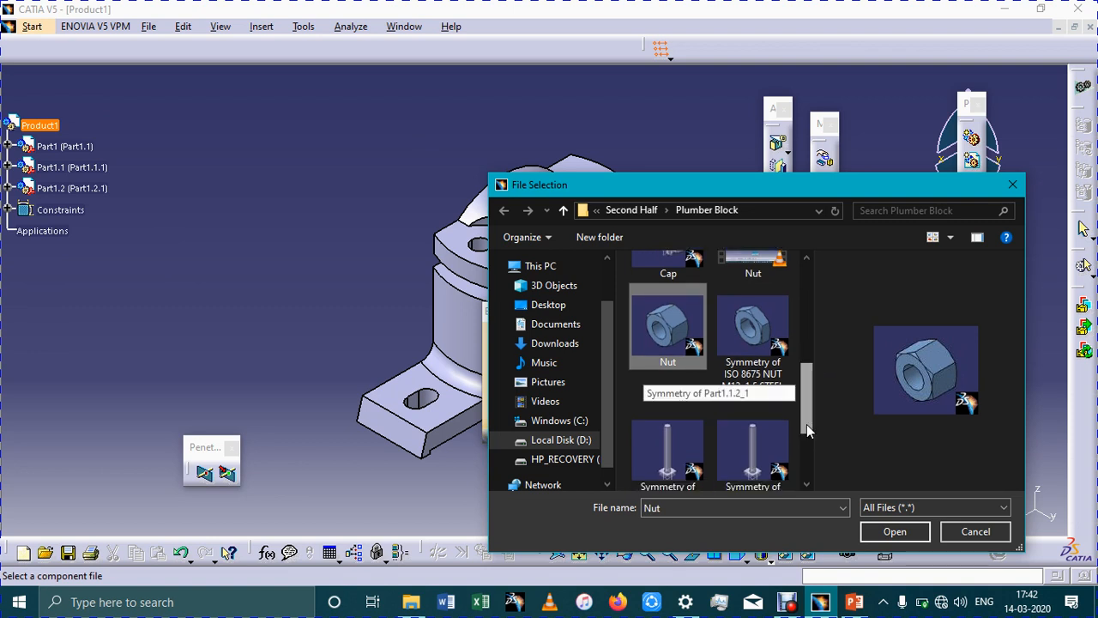
pyautogui.click(770, 396)
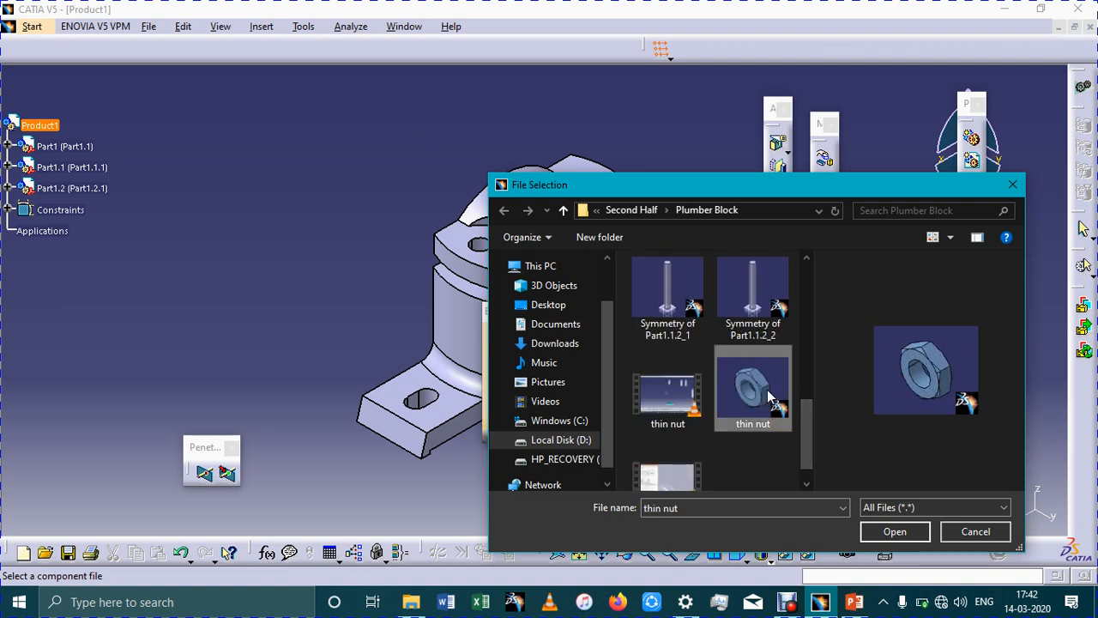
pyautogui.scroll(2, 770, 396)
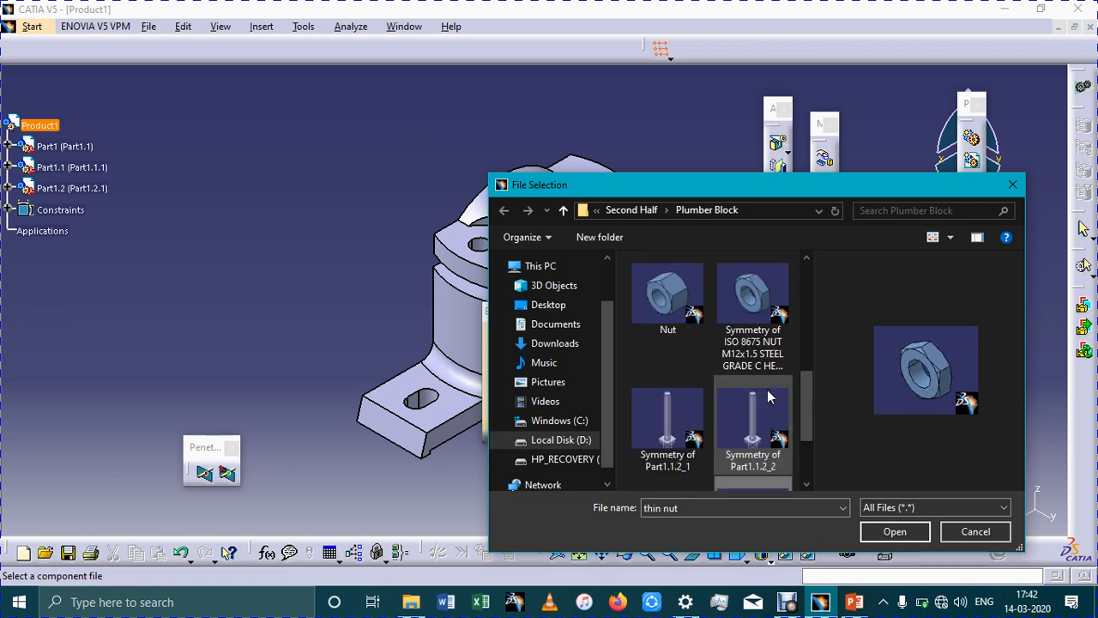
pyautogui.keyDown('ctrl'); pyautogui.click(652, 300); pyautogui.keyUp('ctrl')
pyautogui.scroll(3, 665, 356)
pyautogui.scroll(1, 669, 367)
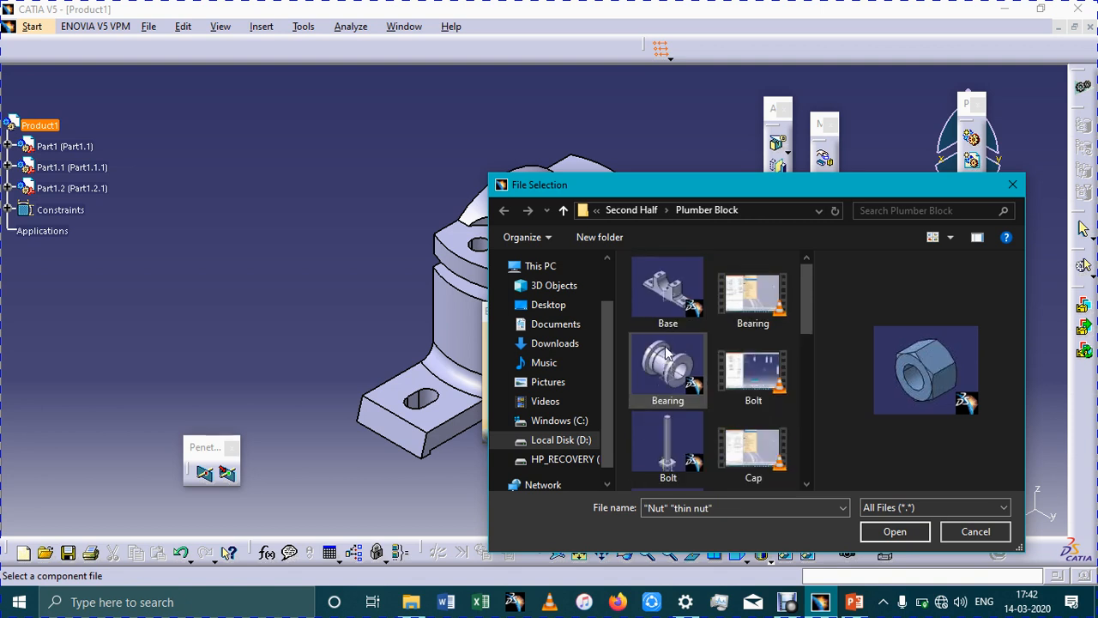
pyautogui.click(671, 440)
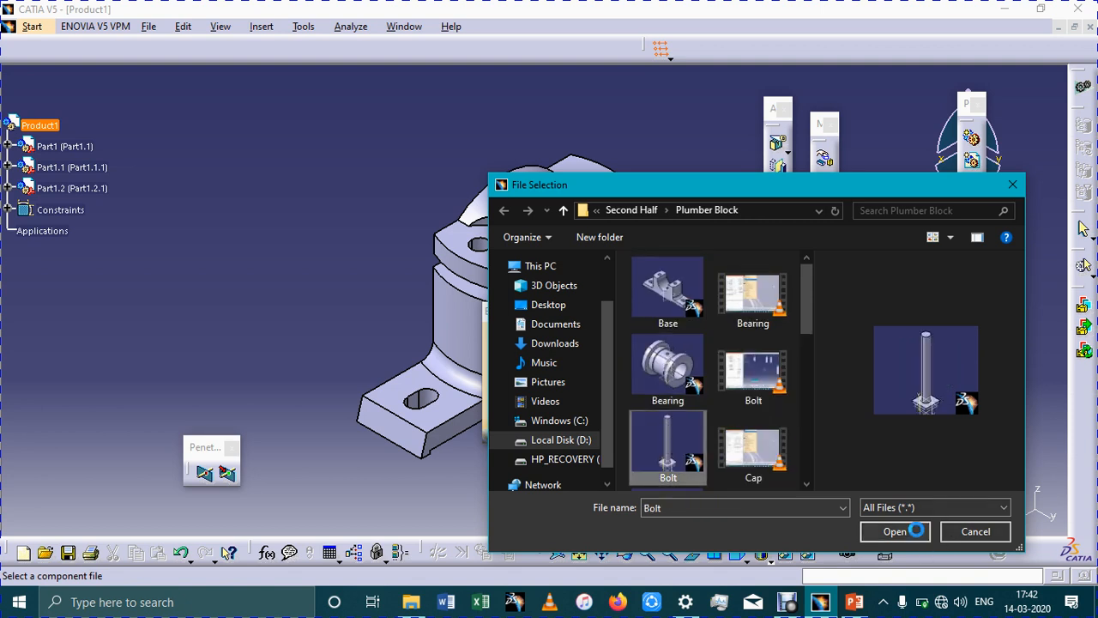
pyautogui.click(895, 531)
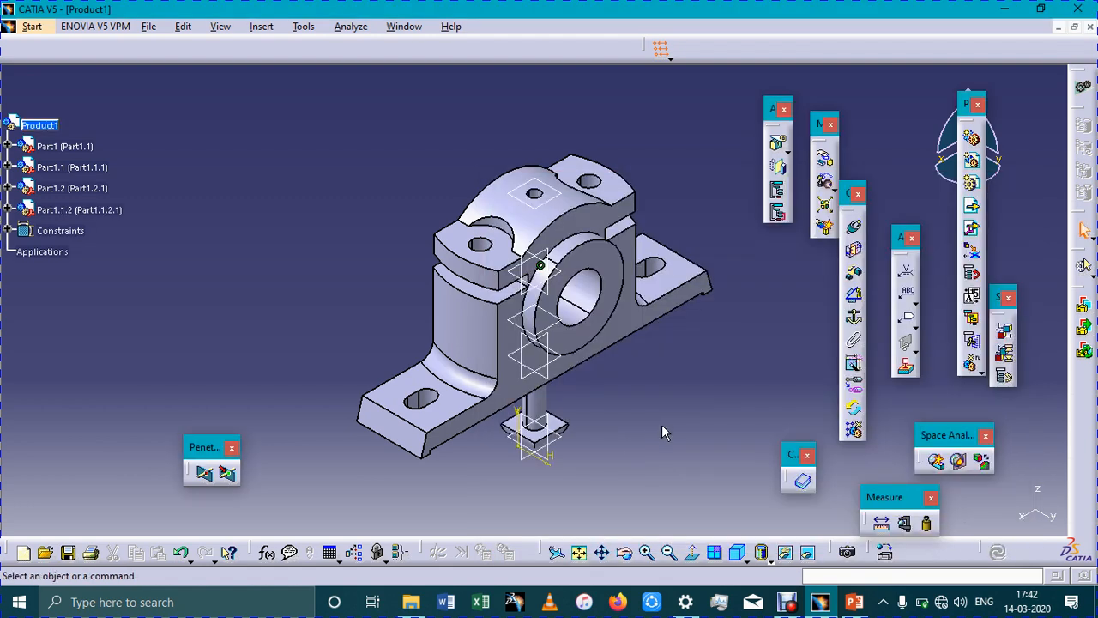
# Add a coincidence constraint between the bolt's shank axis and the axis of one of the cap's bolt holes
pyautogui.moveTo(592, 346); pyautogui.dragTo(640, 395, button='middle')
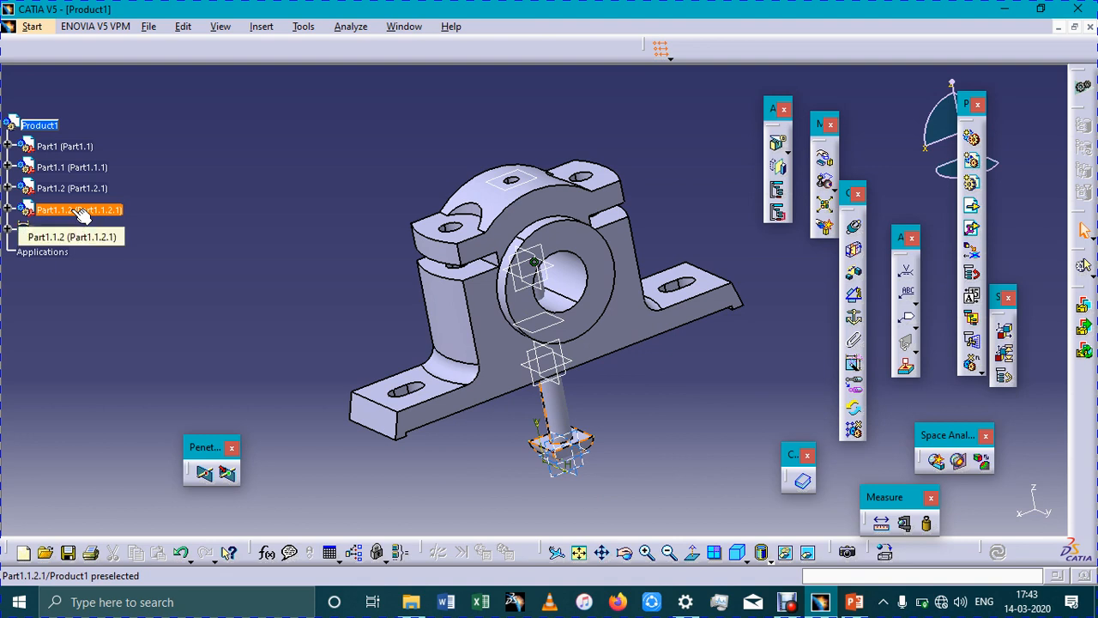
pyautogui.click(568, 419)
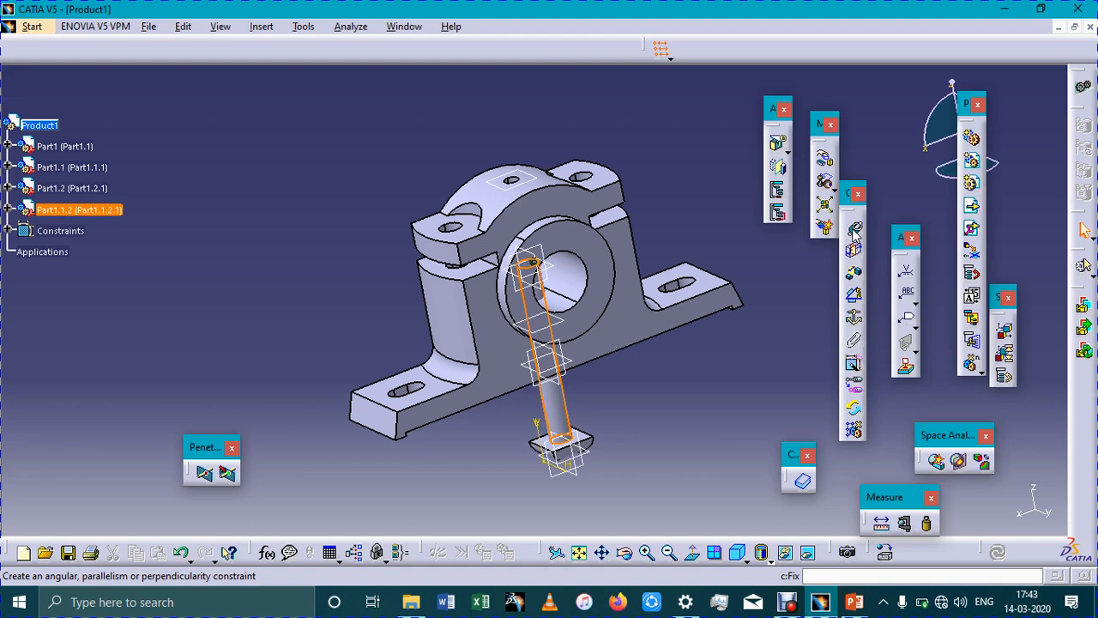
pyautogui.click(855, 230)
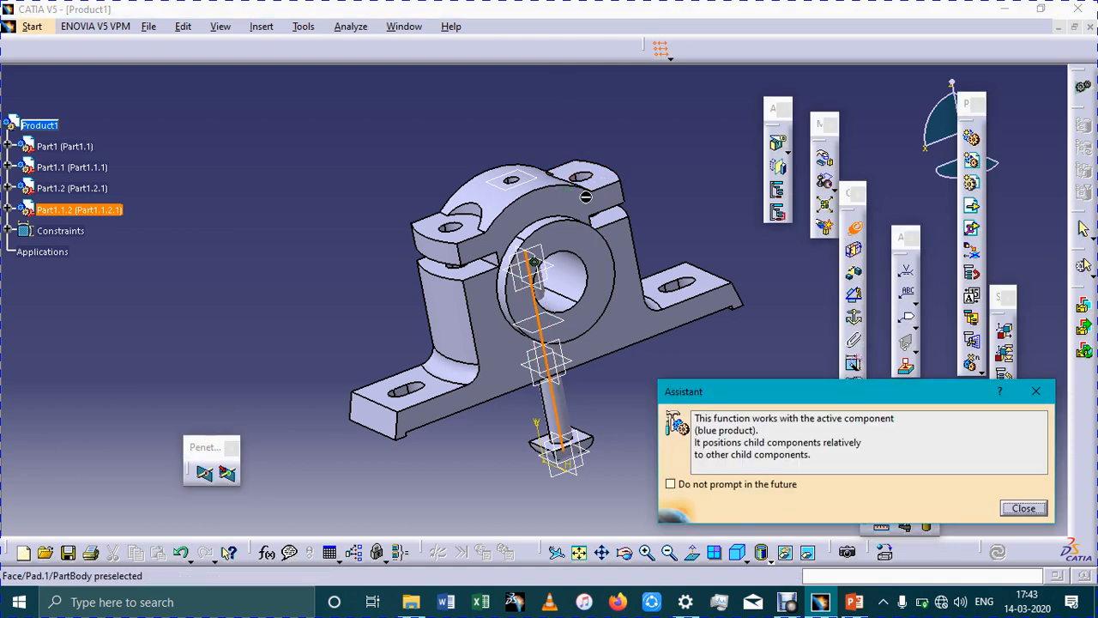
pyautogui.moveTo(648, 144); pyautogui.dragTo(647, 166, button='middle')
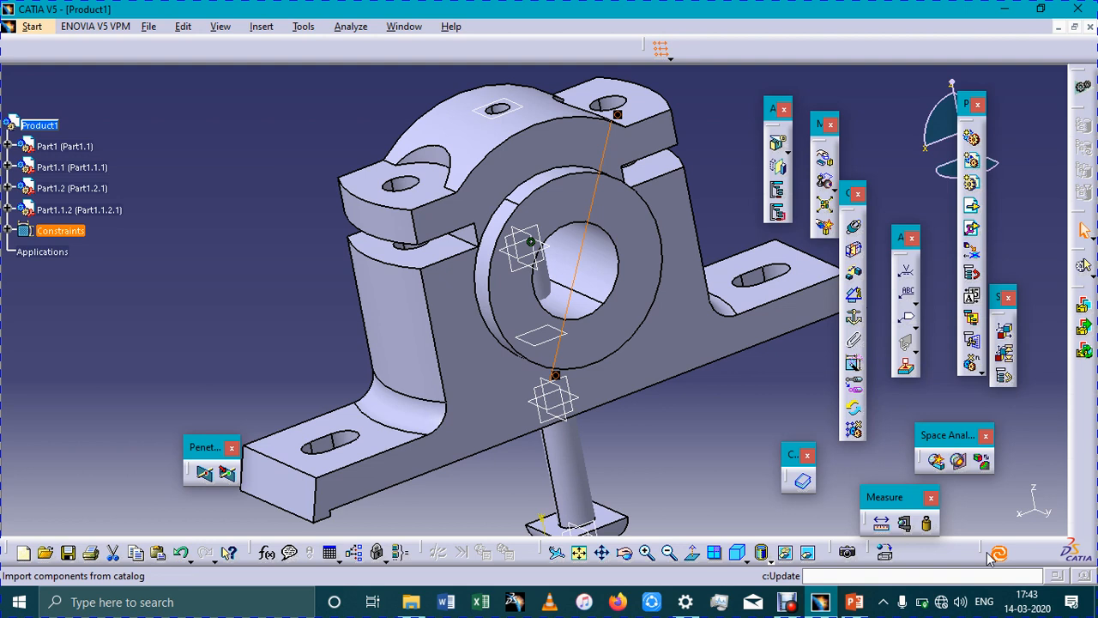
# Add a surface contact constraint between the bolt head's face and the recess under the base, and update the assembly
pyautogui.click(719, 483)
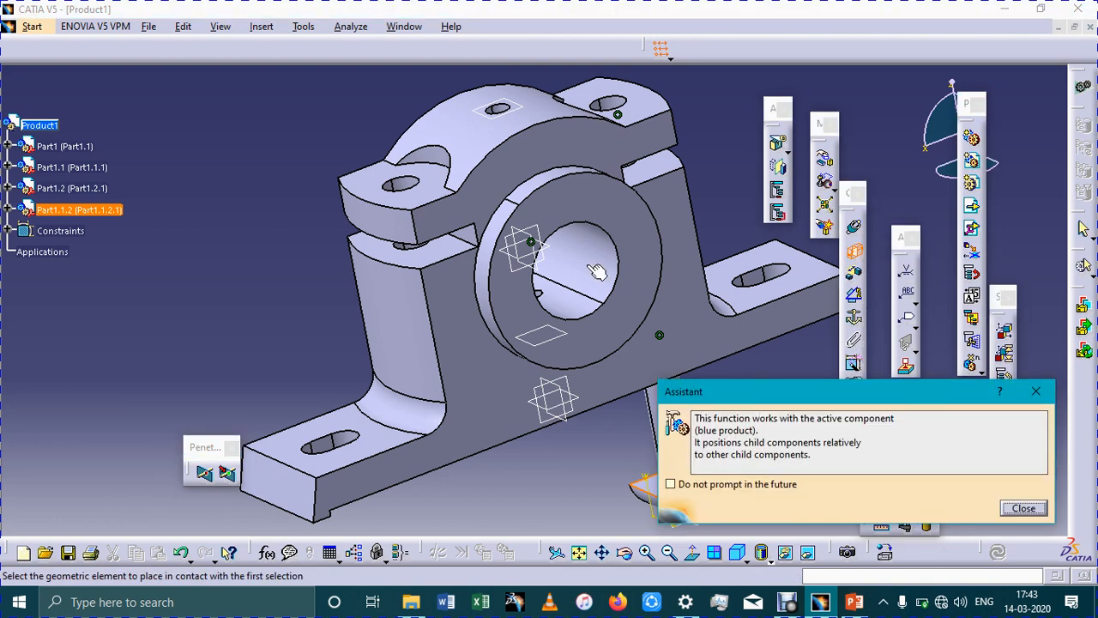
pyautogui.click(598, 271)
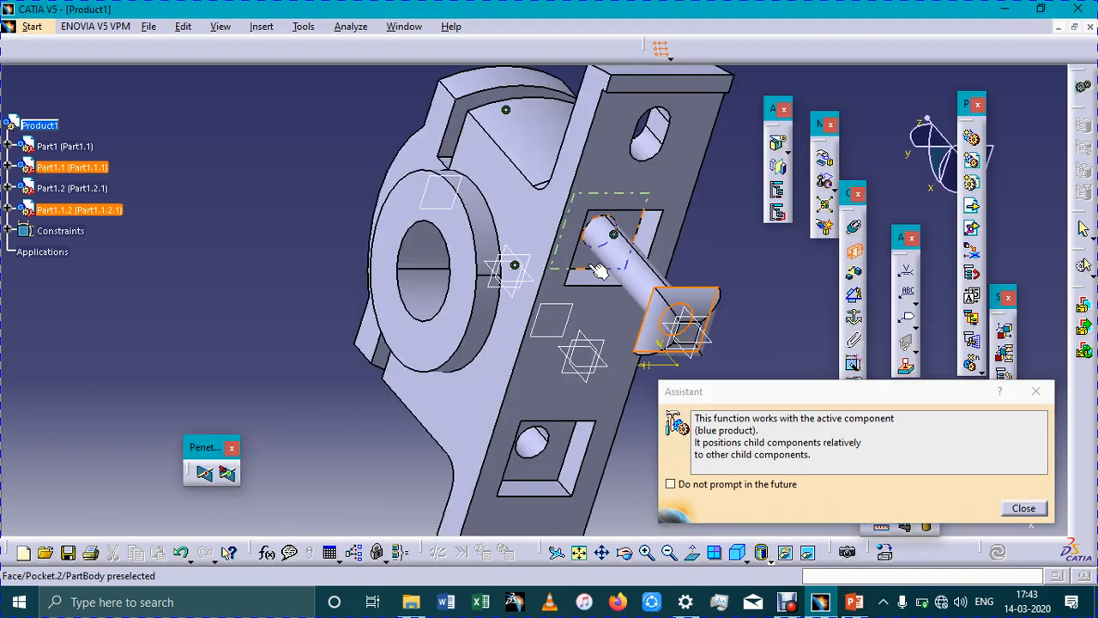
pyautogui.click(598, 271)
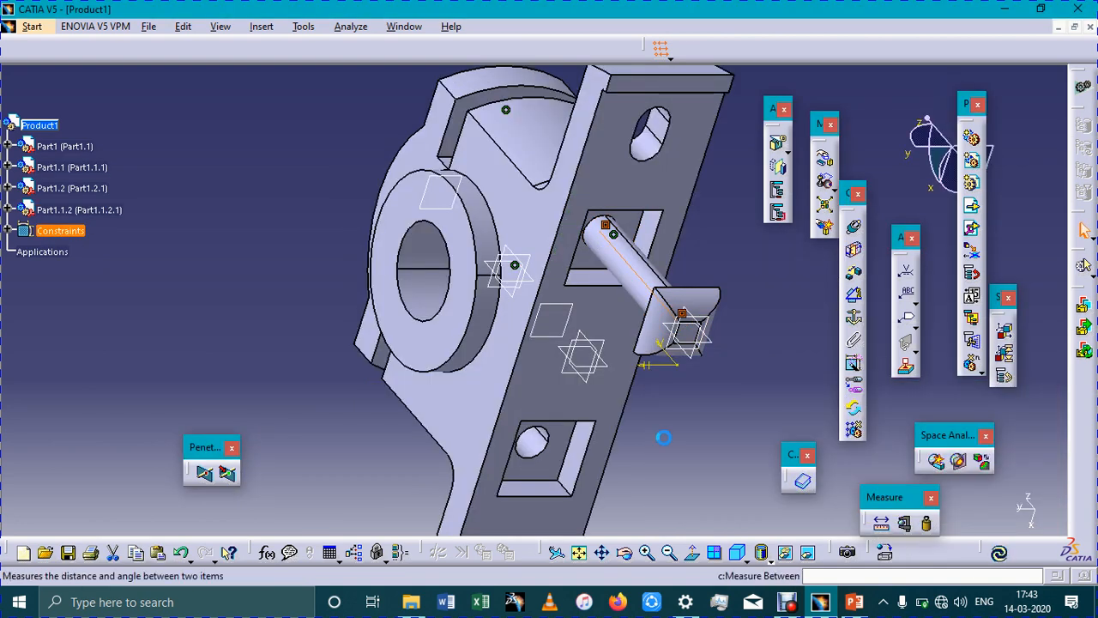
pyautogui.hotkey('ctrl', 'u')
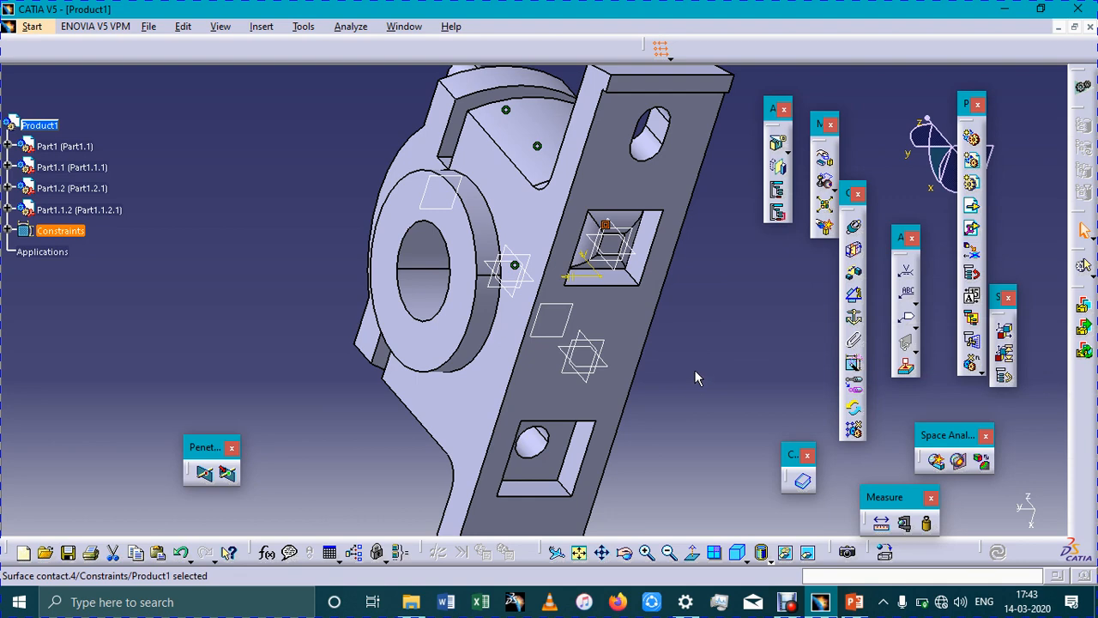
# Insert the existing Nut and thin nut parts together into Product1
pyautogui.moveTo(704, 492); pyautogui.dragTo(772, 463, button='middle')
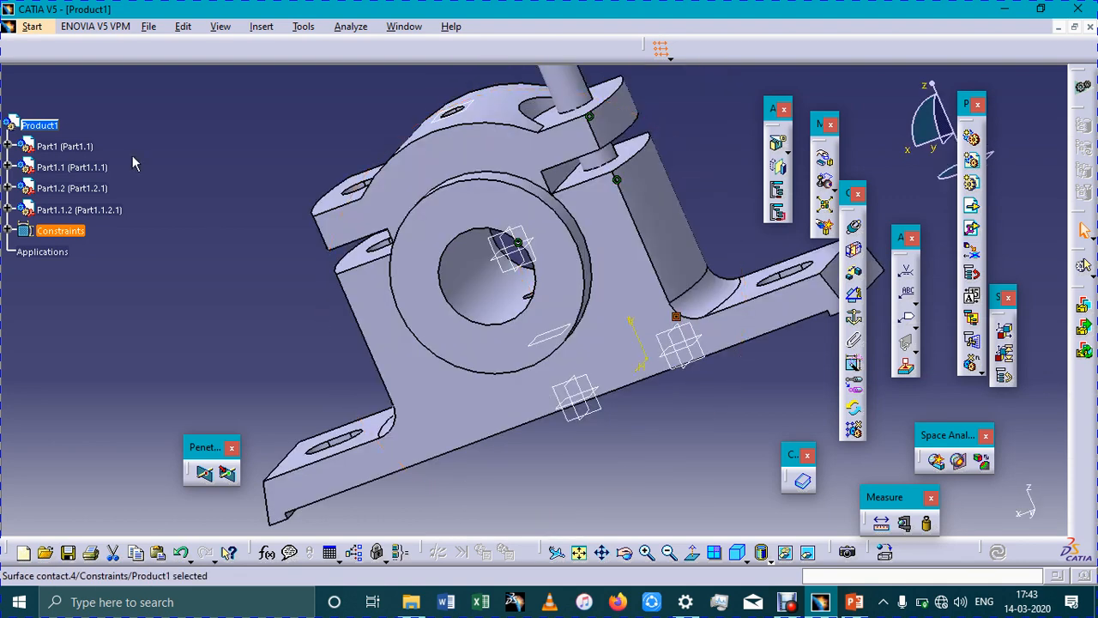
pyautogui.doubleClick(52, 124)
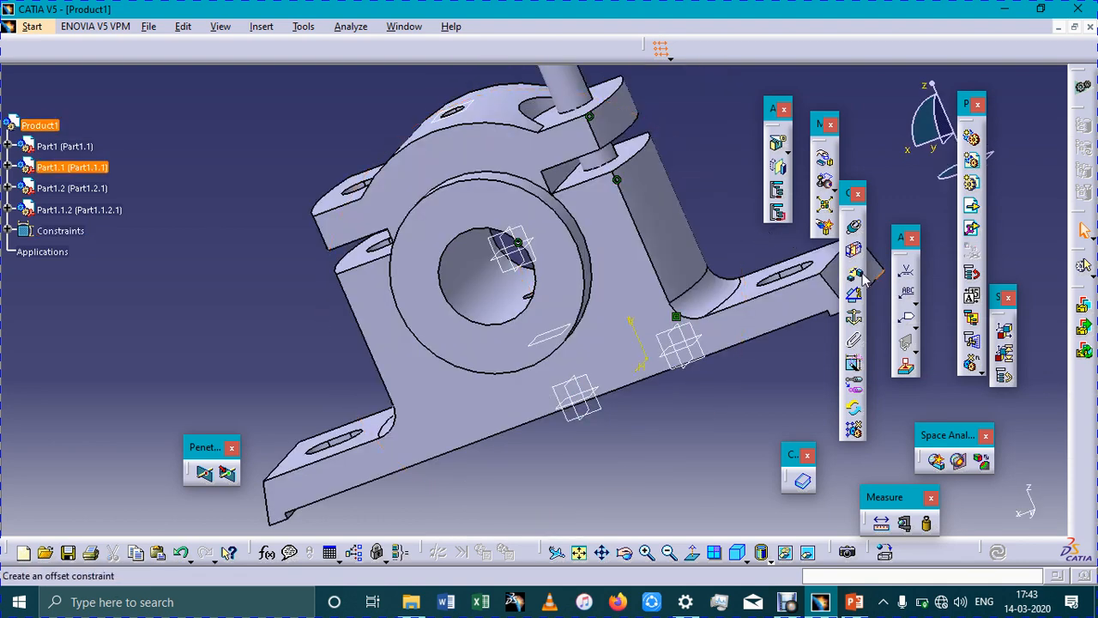
pyautogui.click(973, 208)
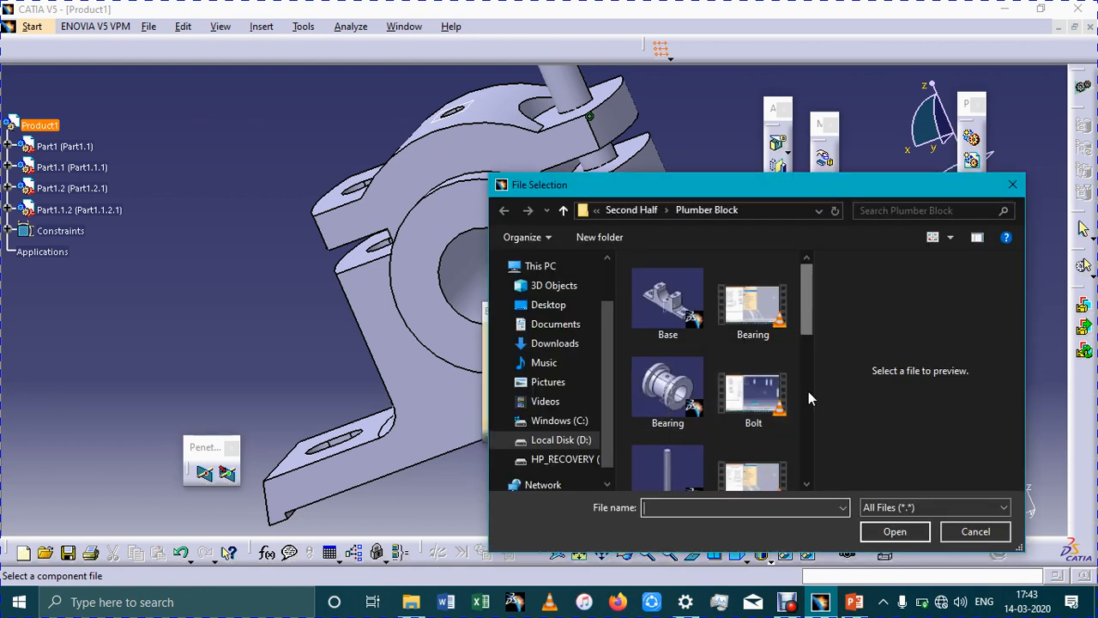
pyautogui.scroll(-5, 809, 391)
pyautogui.click(686, 393)
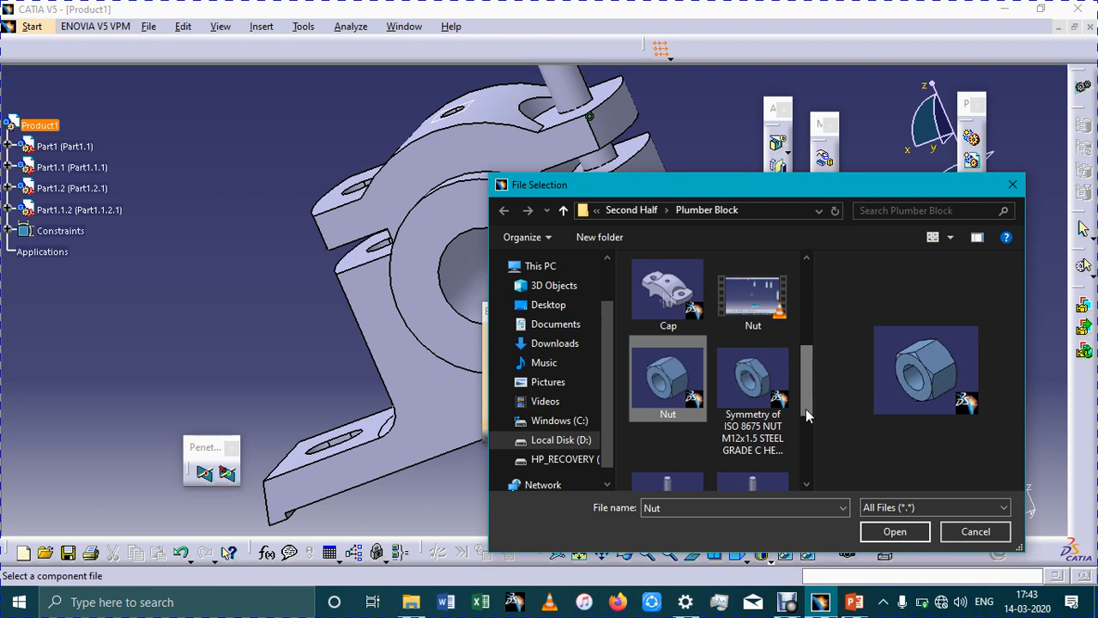
pyautogui.scroll(-3, 806, 408)
pyautogui.keyDown('ctrl'); pyautogui.click(753, 410); pyautogui.keyUp('ctrl')
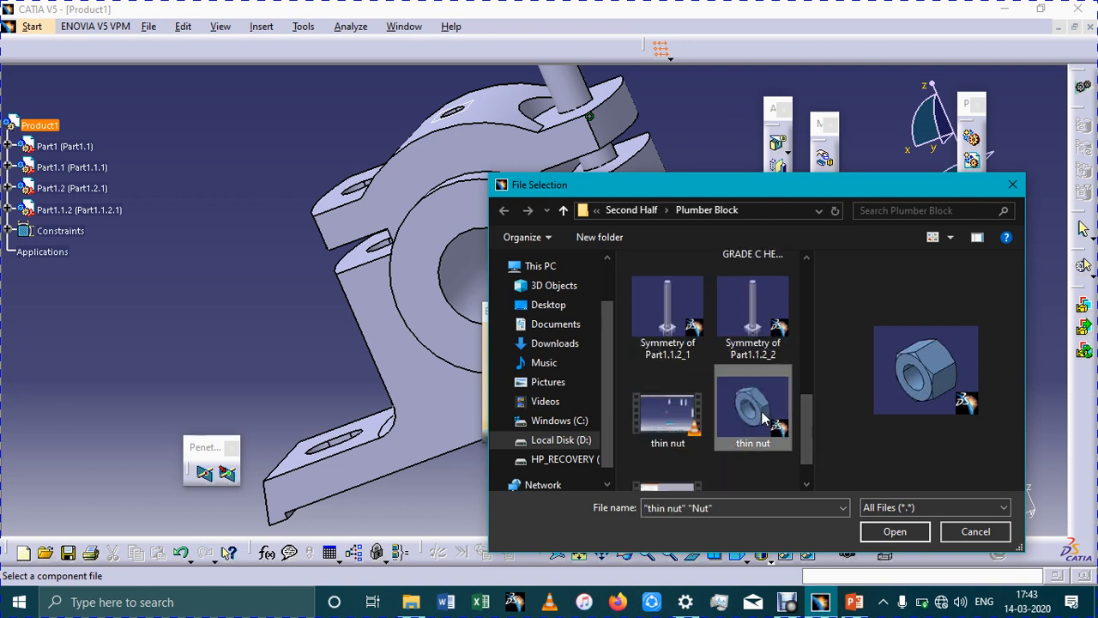
pyautogui.click(894, 532)
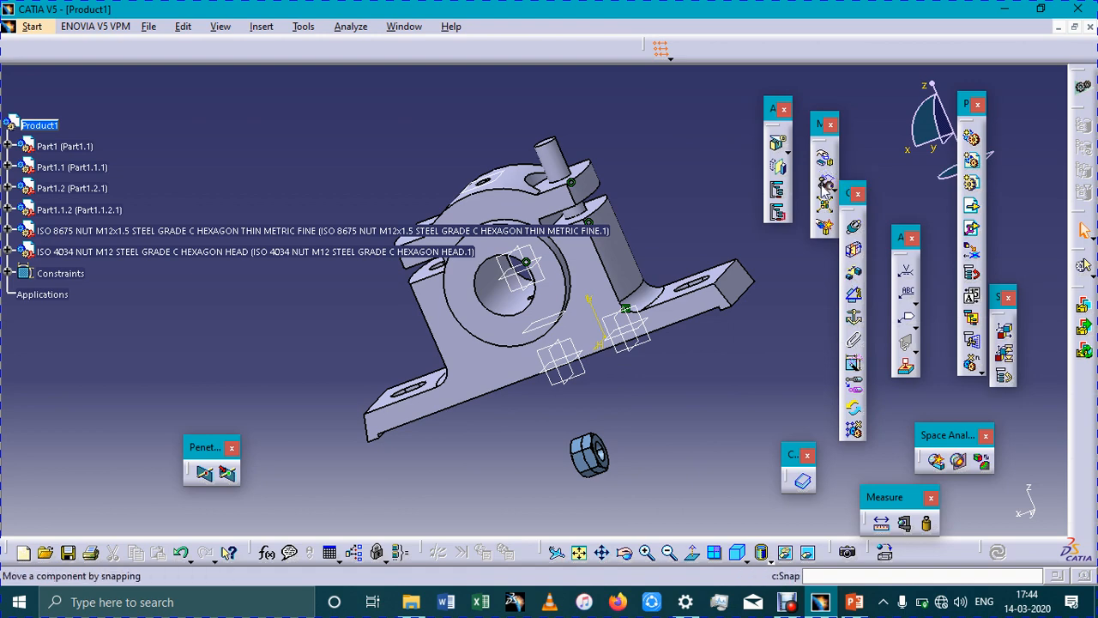
# Move both nuts upward along the Z axis with Manipulate until they sit clear above the cap
pyautogui.click(825, 160)
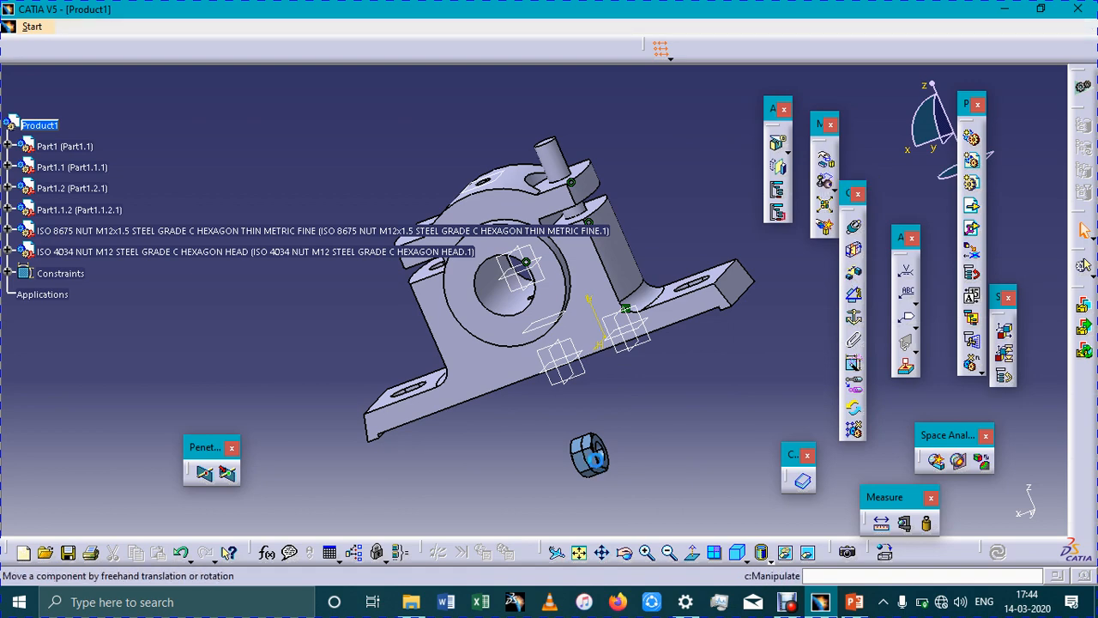
pyautogui.moveTo(655, 440); pyautogui.dragTo(664, 434)
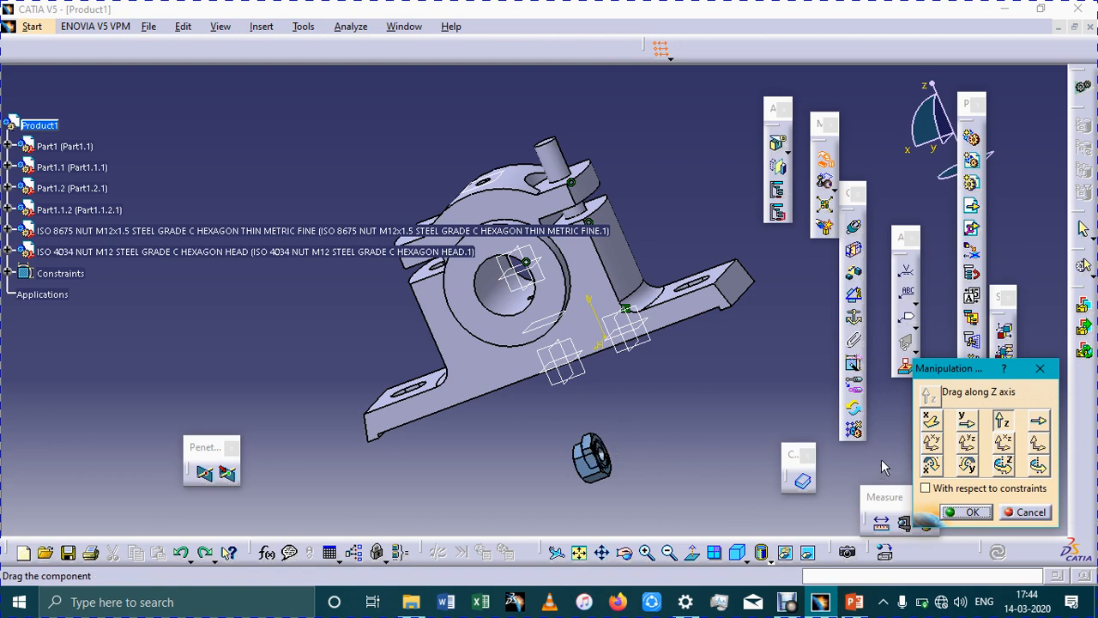
pyautogui.click(670, 440)
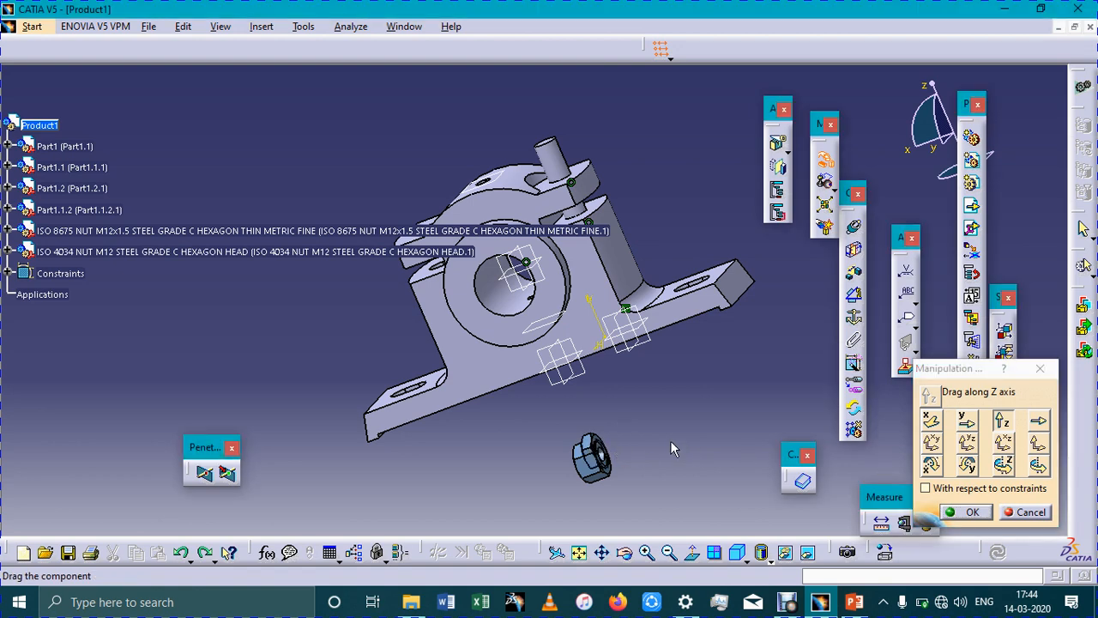
pyautogui.click(1002, 421)
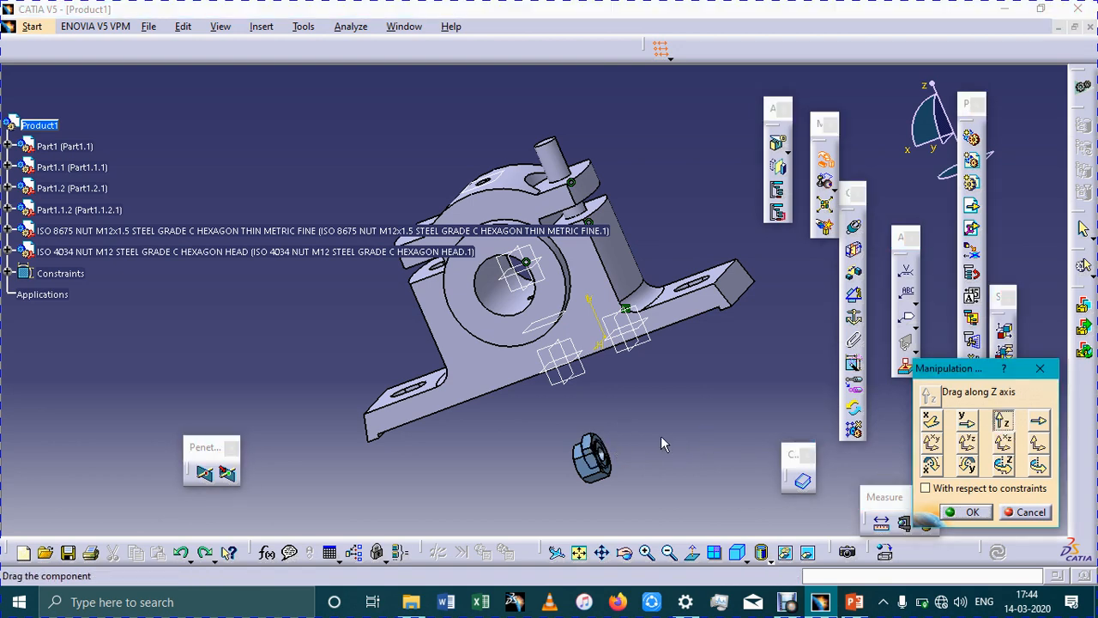
pyautogui.click(596, 454)
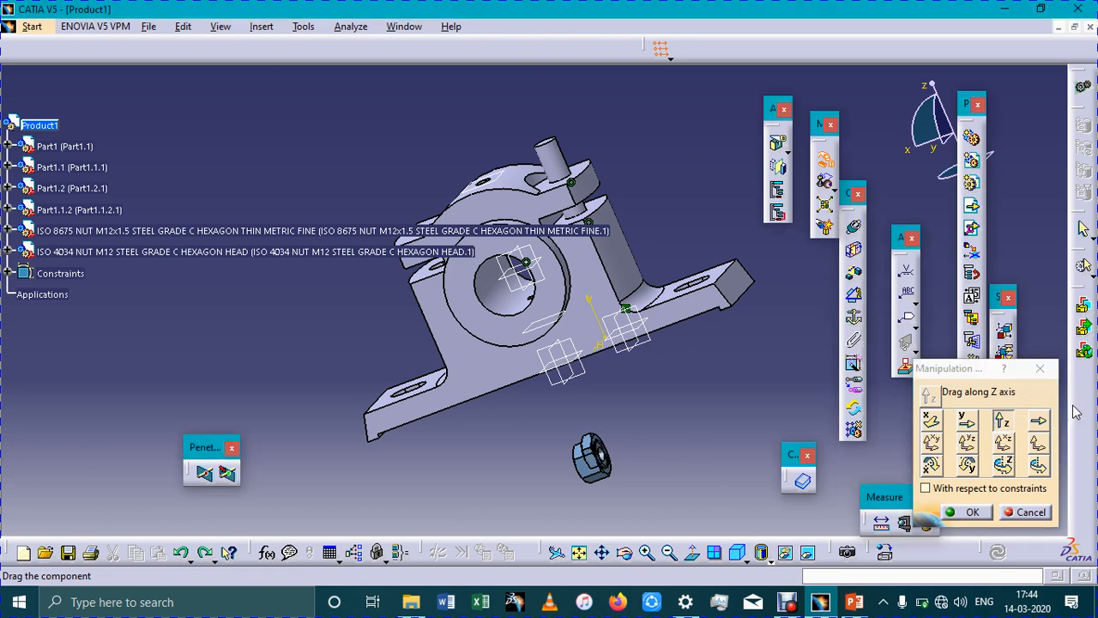
pyautogui.press('Escape')
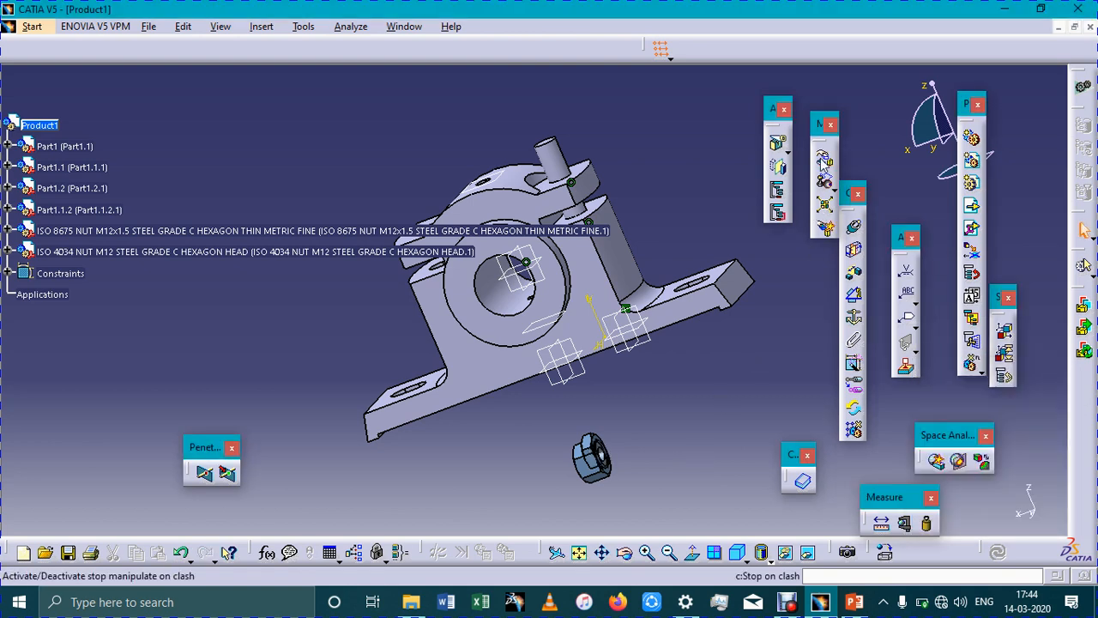
pyautogui.click(825, 162)
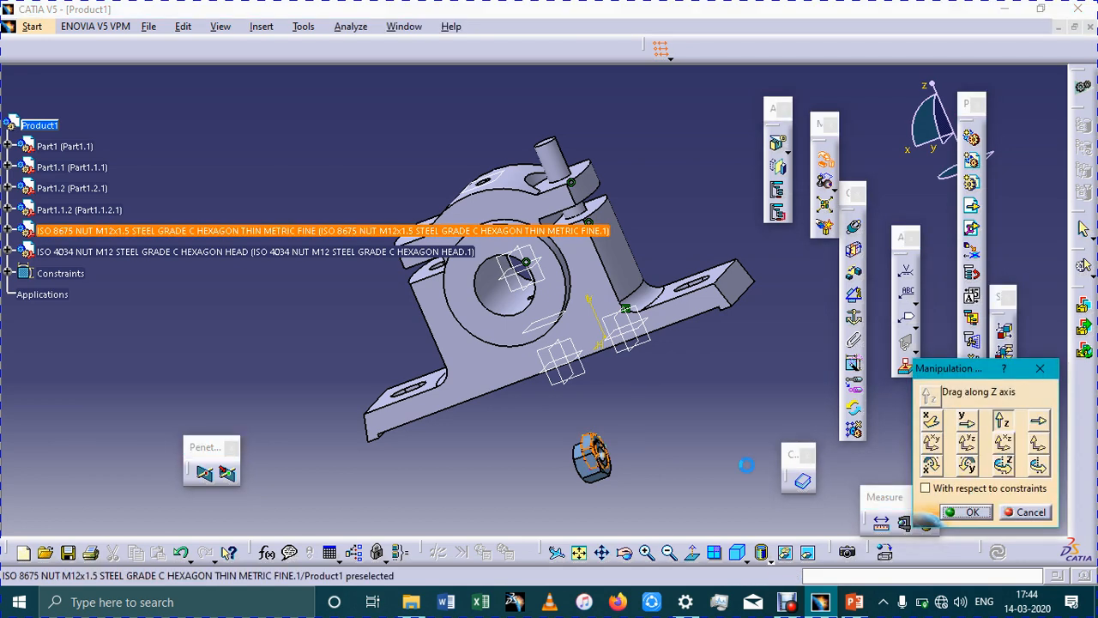
pyautogui.moveTo(602, 459); pyautogui.dragTo(507, 41)
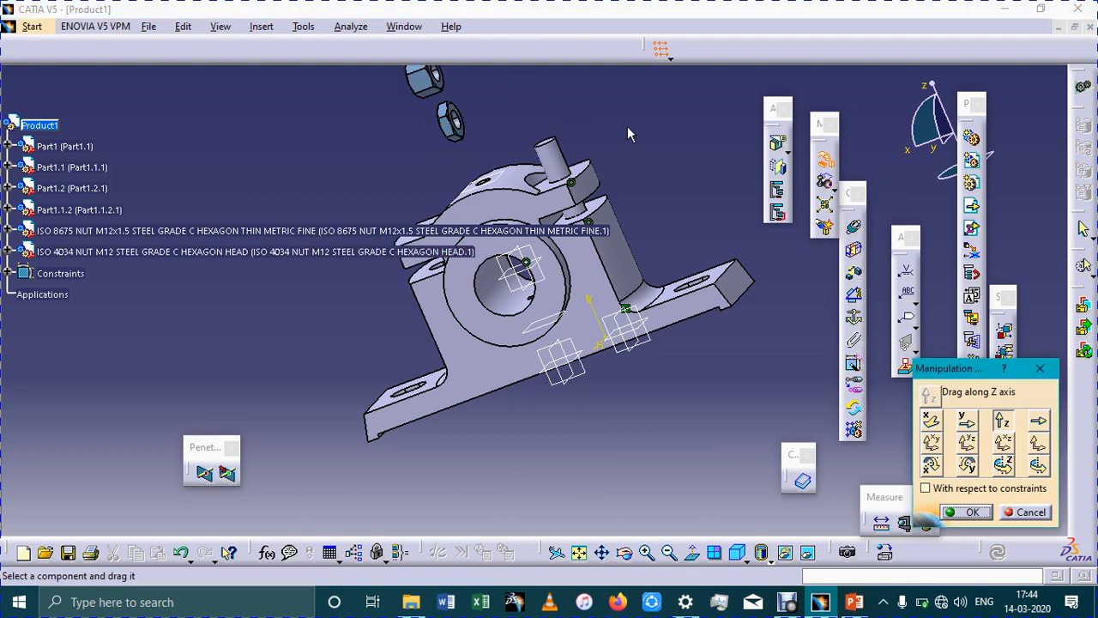
# Add a coincidence constraint between the ISO 4034 hex nut's axis and the bolt's shank axis, and update the assembly
pyautogui.click(738, 554)
pyautogui.click(580, 555)
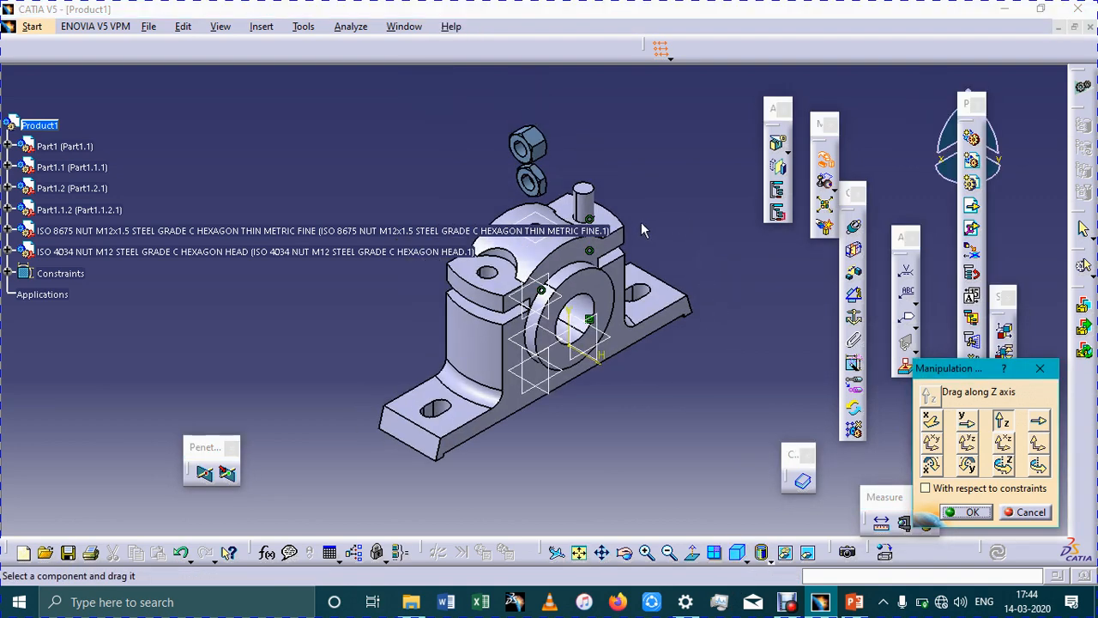
pyautogui.keyDown('ctrl'); pyautogui.moveTo(671, 163); pyautogui.dragTo(625, 384, button='middle'); pyautogui.keyUp('ctrl')
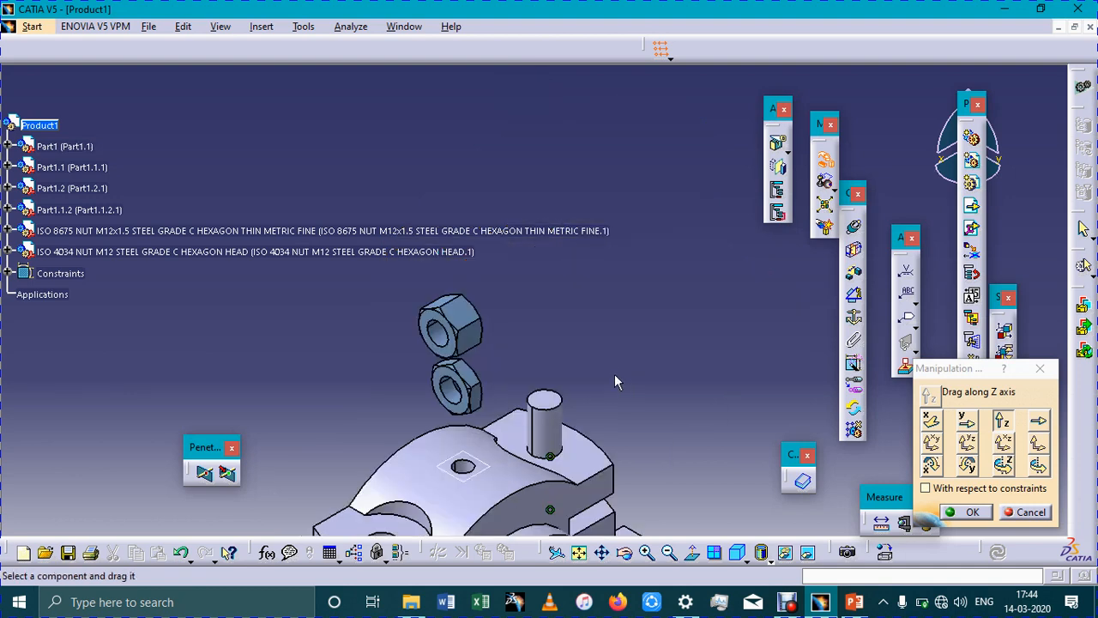
pyautogui.click(854, 225)
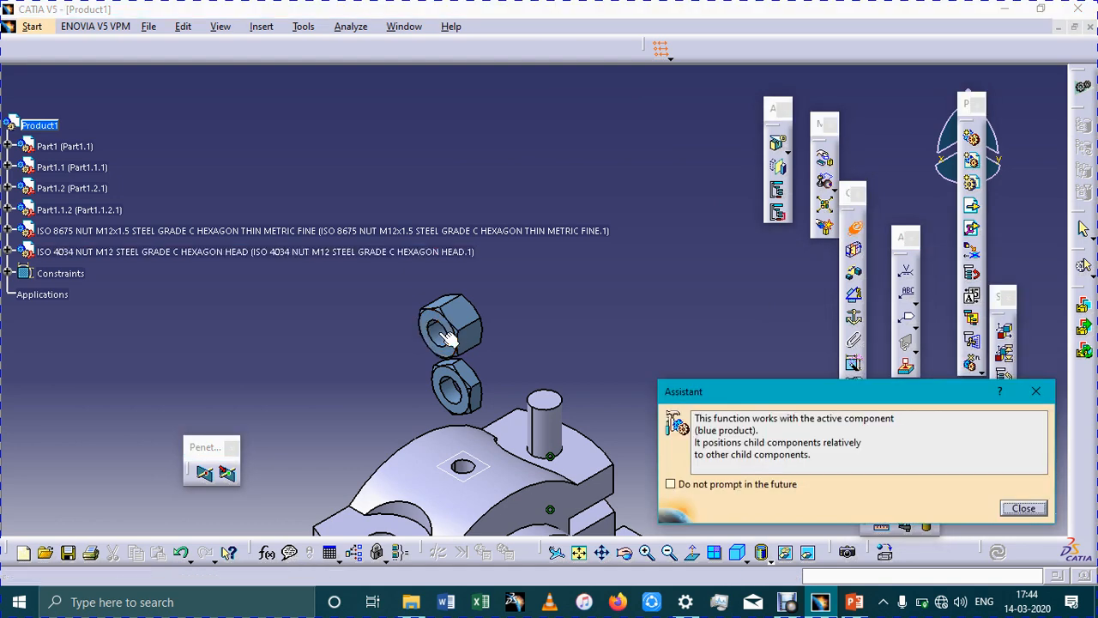
pyautogui.click(450, 361)
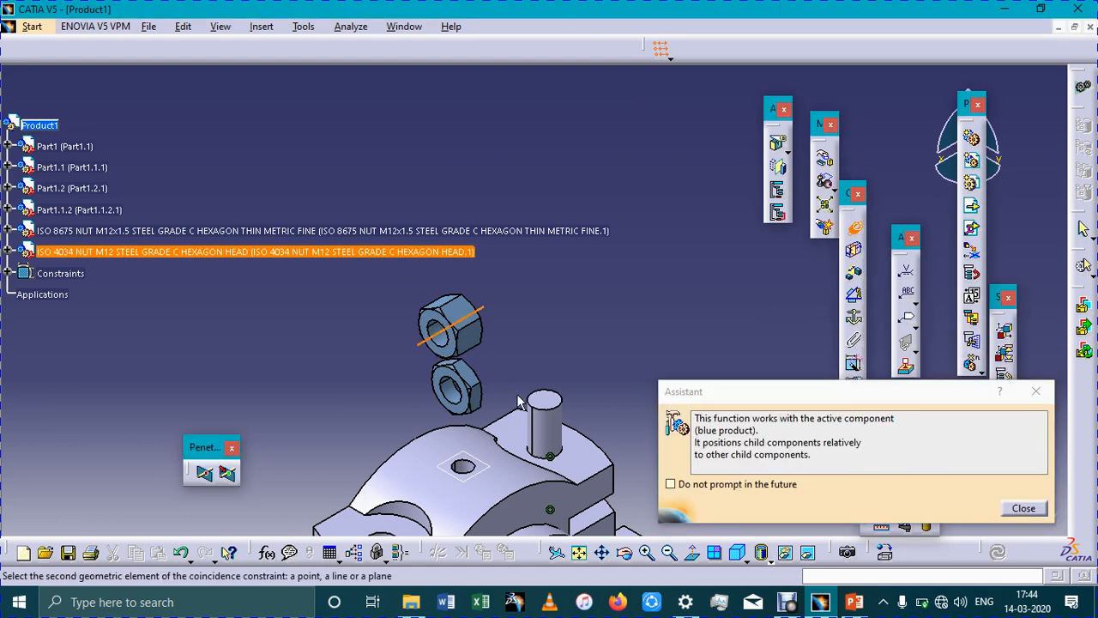
pyautogui.click(556, 432)
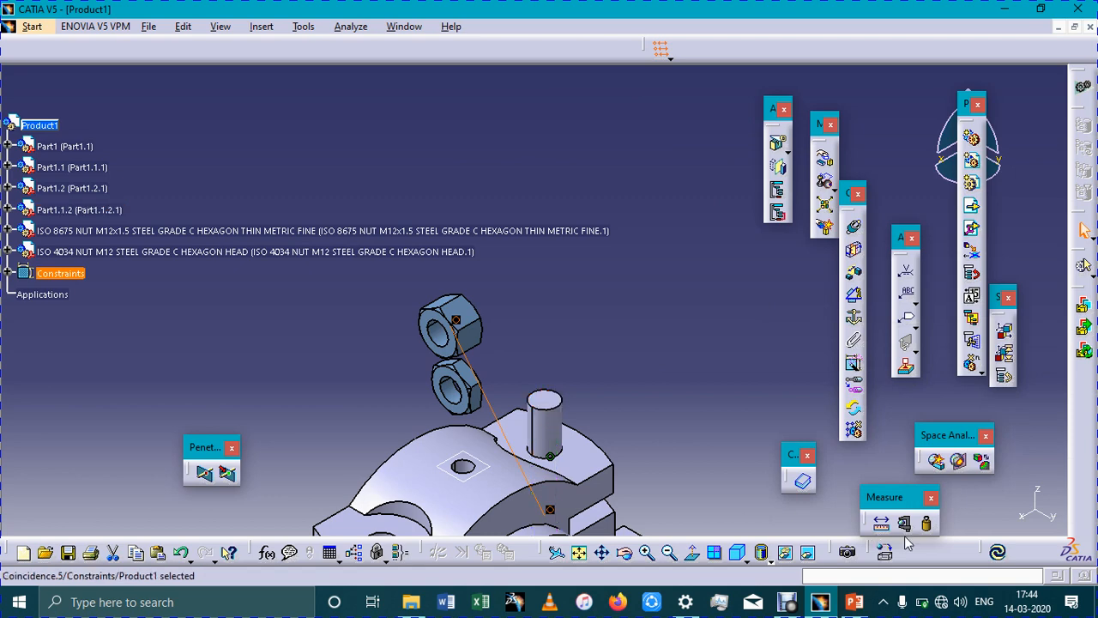
pyautogui.click(997, 553)
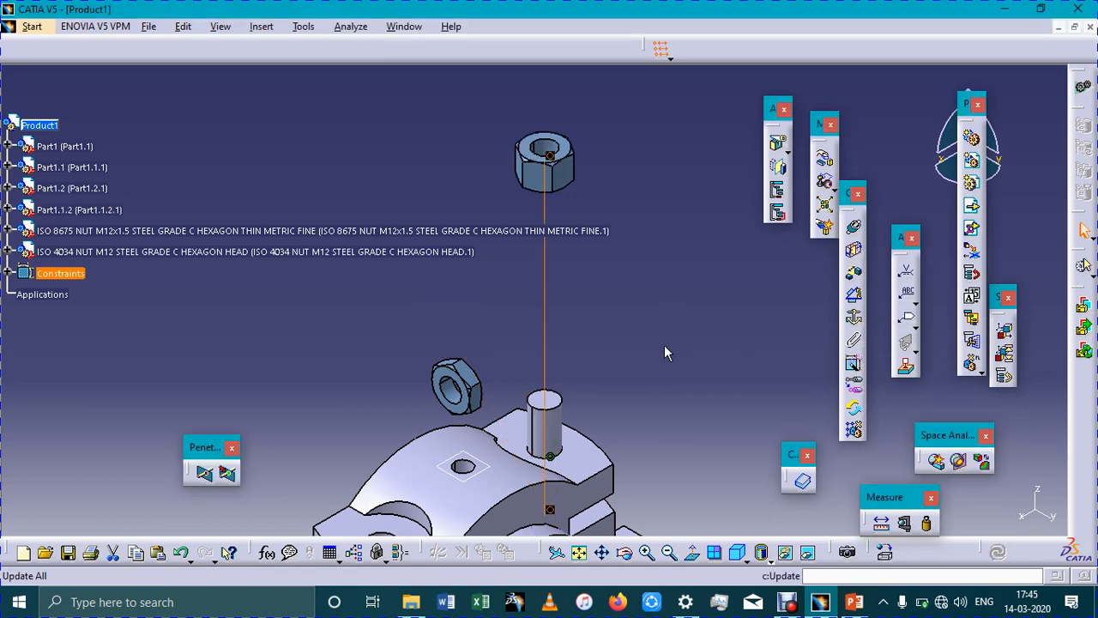
# Add a surface contact constraint between the hex nut's bottom face and the cap's flat face around the bolt, and update the assembly
pyautogui.moveTo(390, 197); pyautogui.dragTo(361, 321, button='middle')
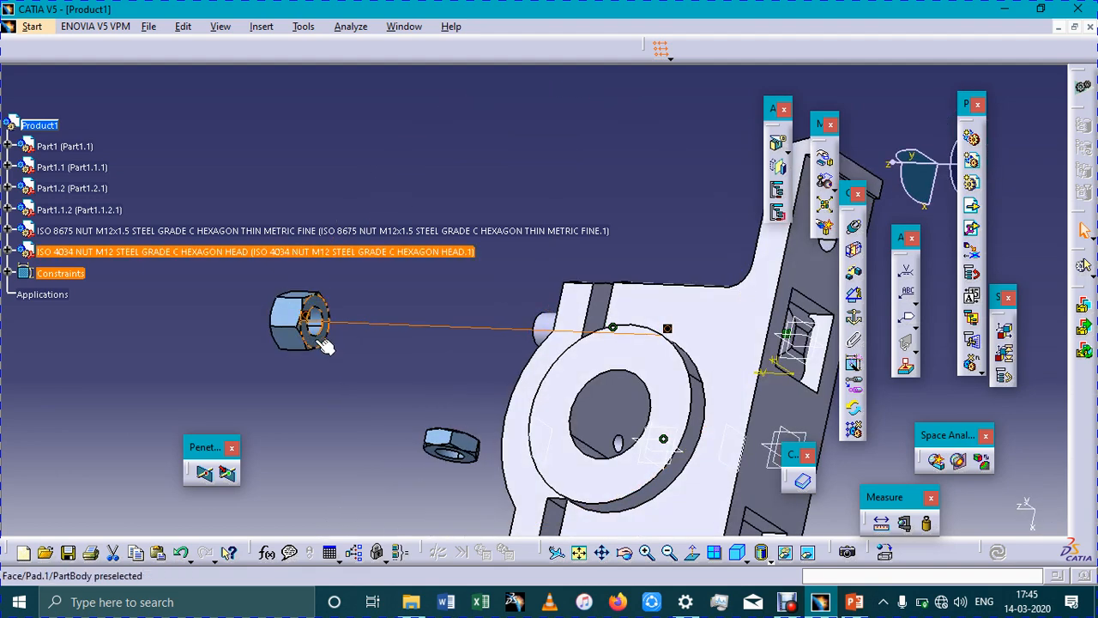
pyautogui.click(332, 338)
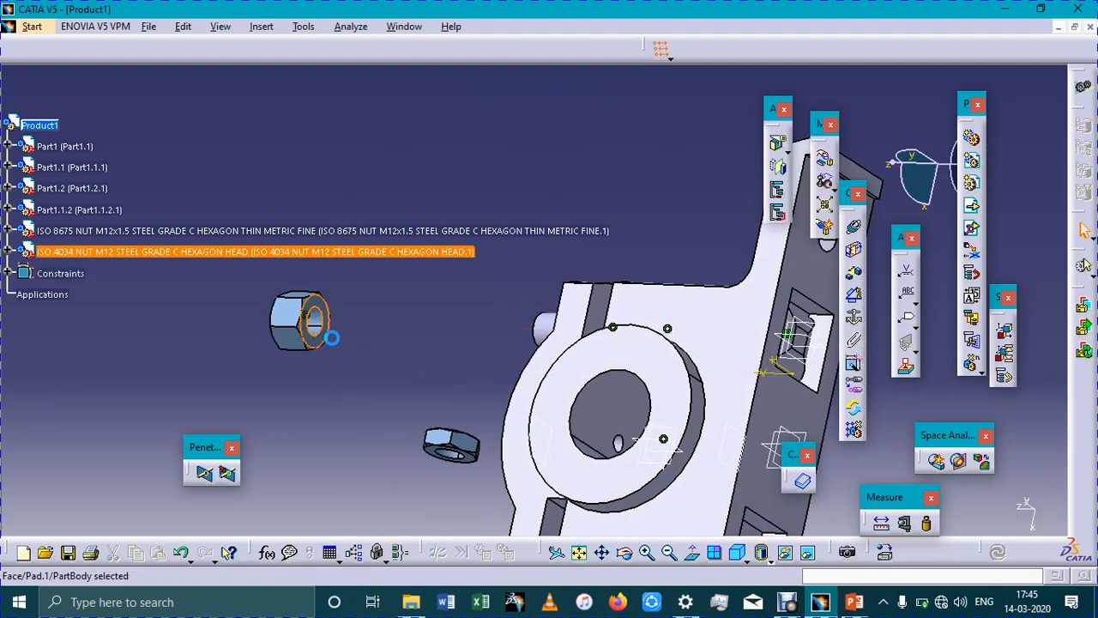
pyautogui.click(856, 257)
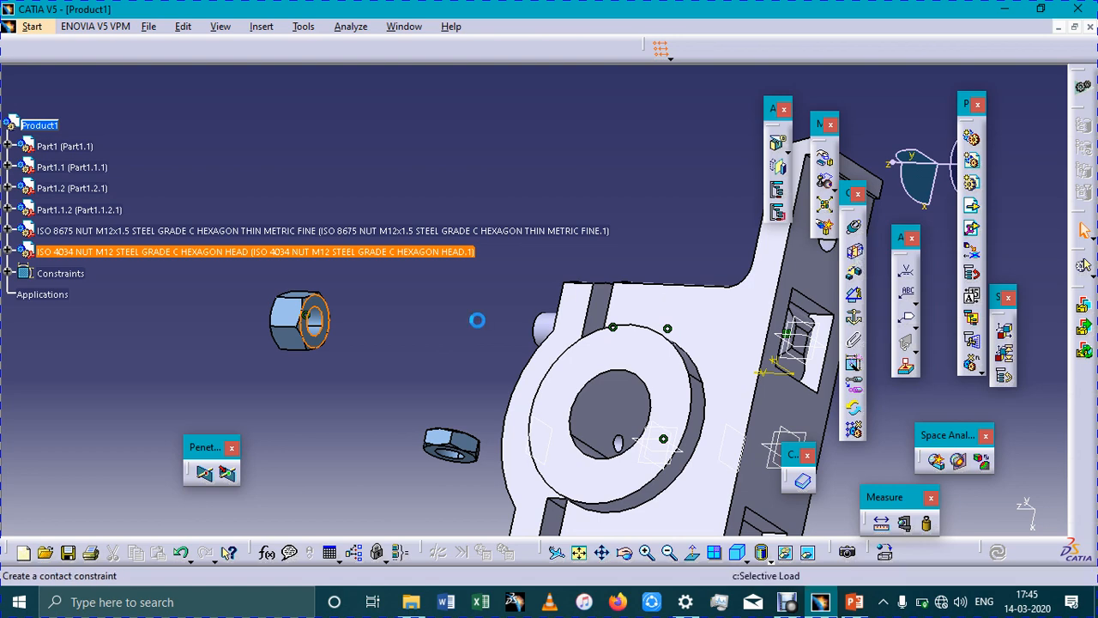
pyautogui.moveTo(674, 280); pyautogui.dragTo(688, 297, button='middle')
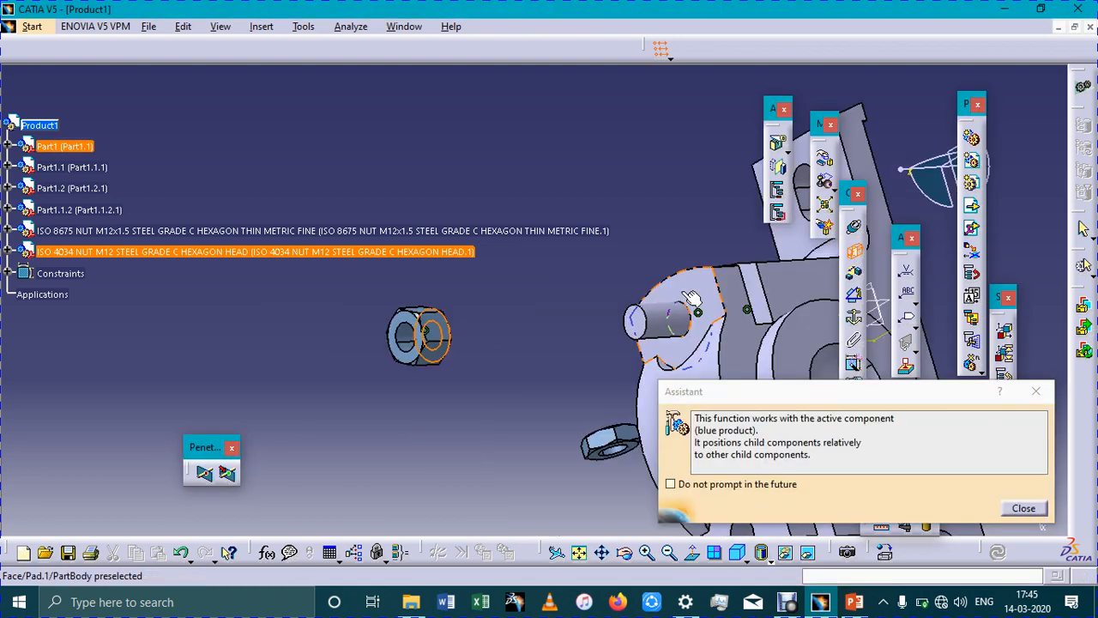
pyautogui.click(688, 300)
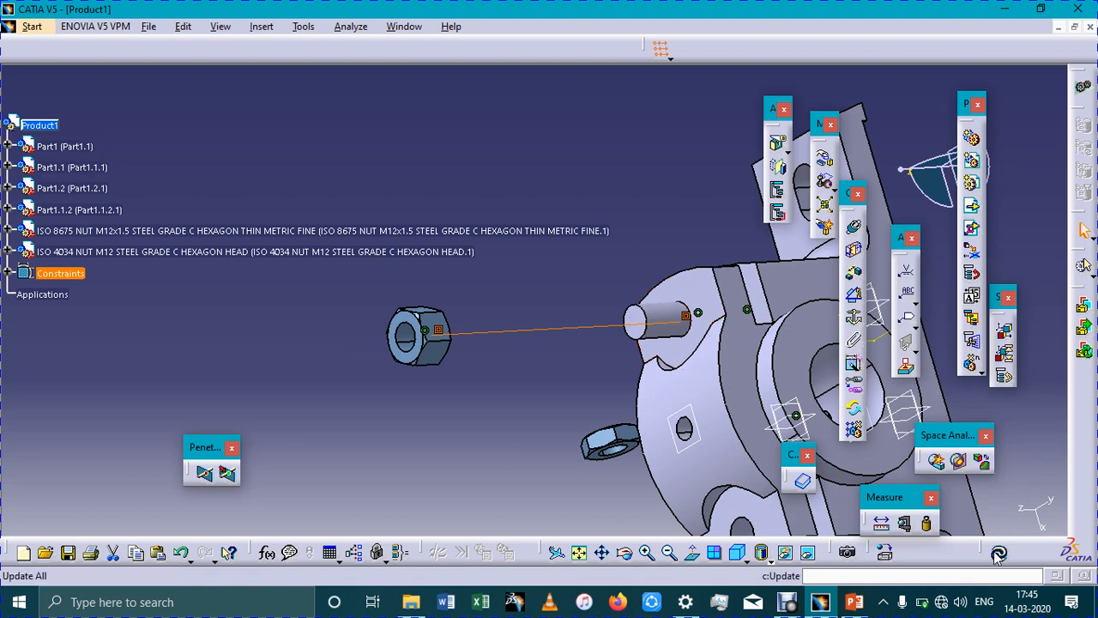
pyautogui.click(1084, 230)
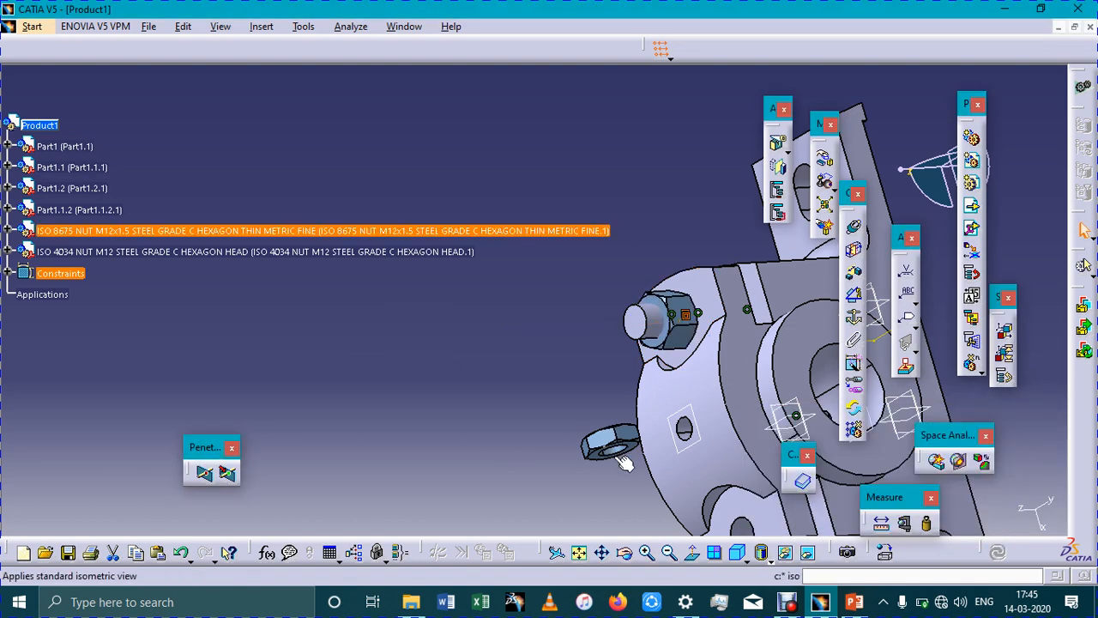
# Add a coincidence constraint between the bolt's shank axis and the ISO 8675 thin nut's axis, and update the assembly
pyautogui.click(855, 230)
pyautogui.click(645, 327)
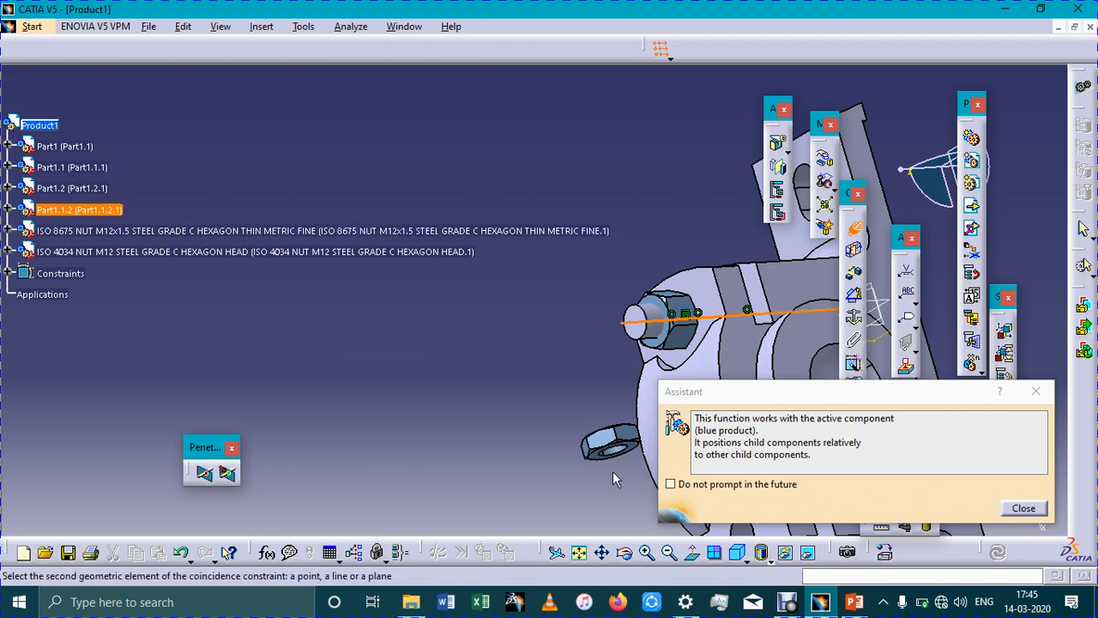
pyautogui.keyDown('ctrl'); pyautogui.moveTo(612, 471); pyautogui.dragTo(576, 308, button='middle'); pyautogui.keyUp('ctrl')
pyautogui.middleClick(597, 441)
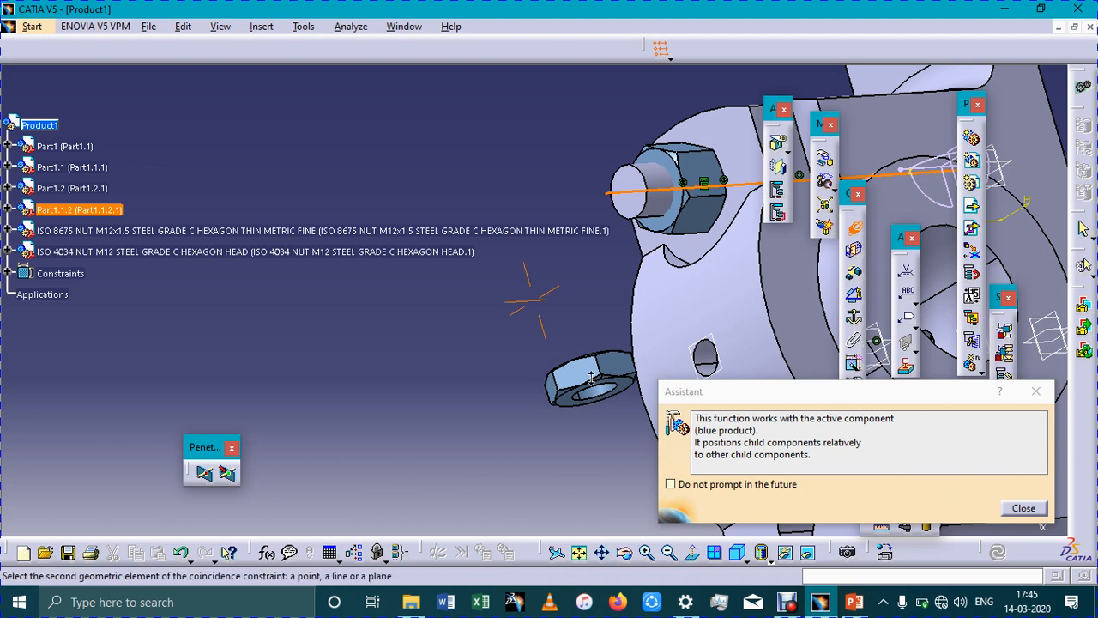
pyautogui.keyDown('ctrl'); pyautogui.moveTo(591, 377); pyautogui.dragTo(593, 353, button='middle'); pyautogui.keyUp('ctrl')
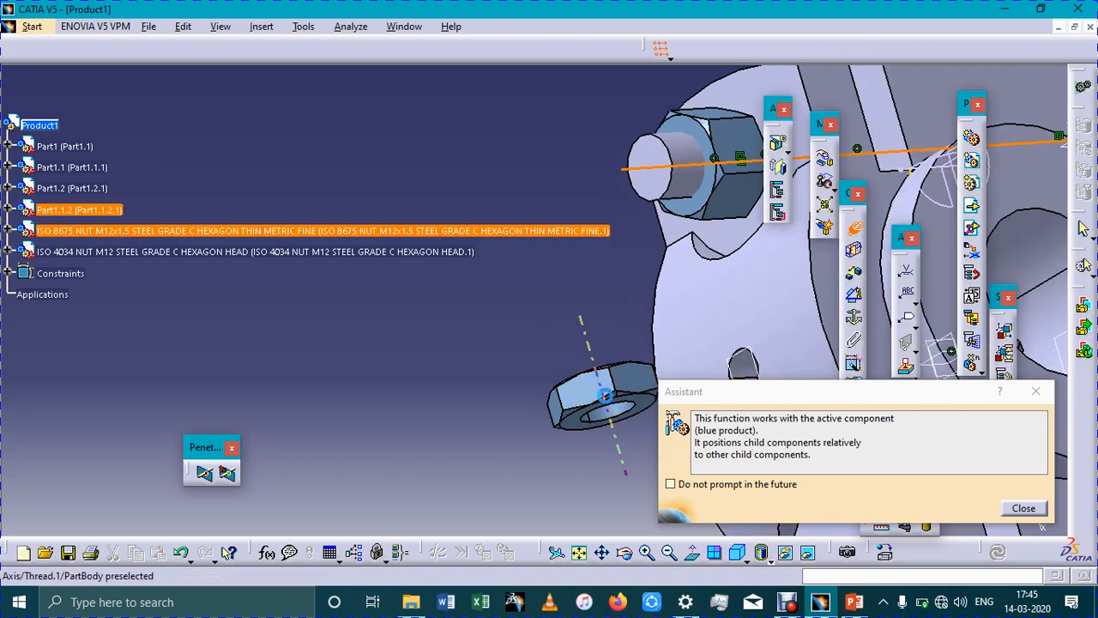
pyautogui.click(605, 395)
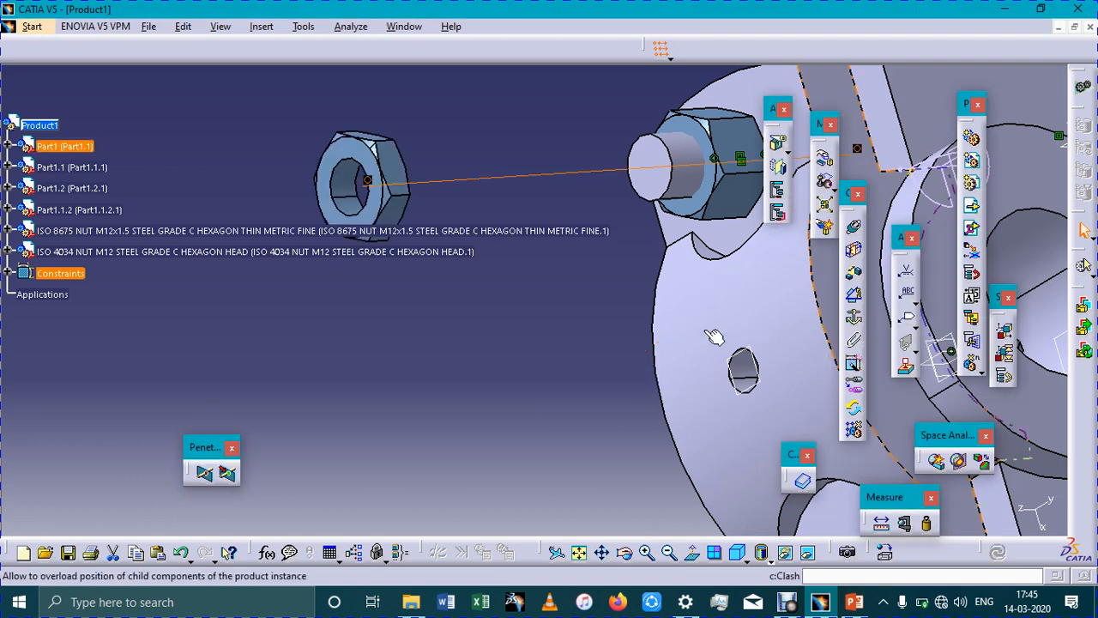
# Add a surface contact constraint between the thin nut's inner face and the hex nut's outer face, and update the assembly
pyautogui.moveTo(537, 316); pyautogui.dragTo(300, 490, button='middle')
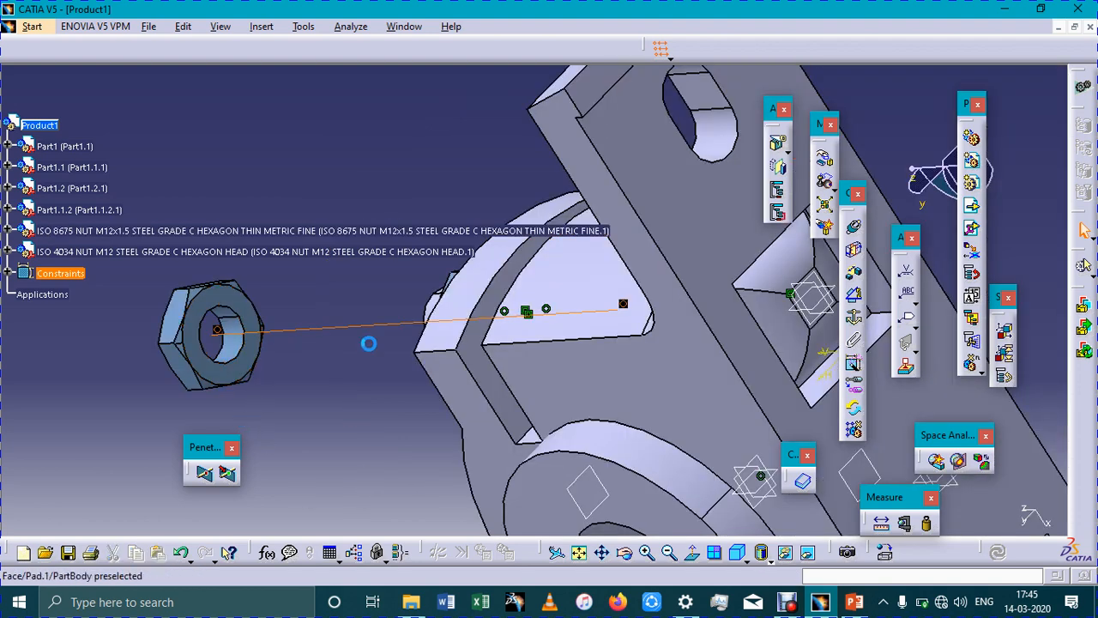
pyautogui.click(248, 348)
pyautogui.click(821, 293)
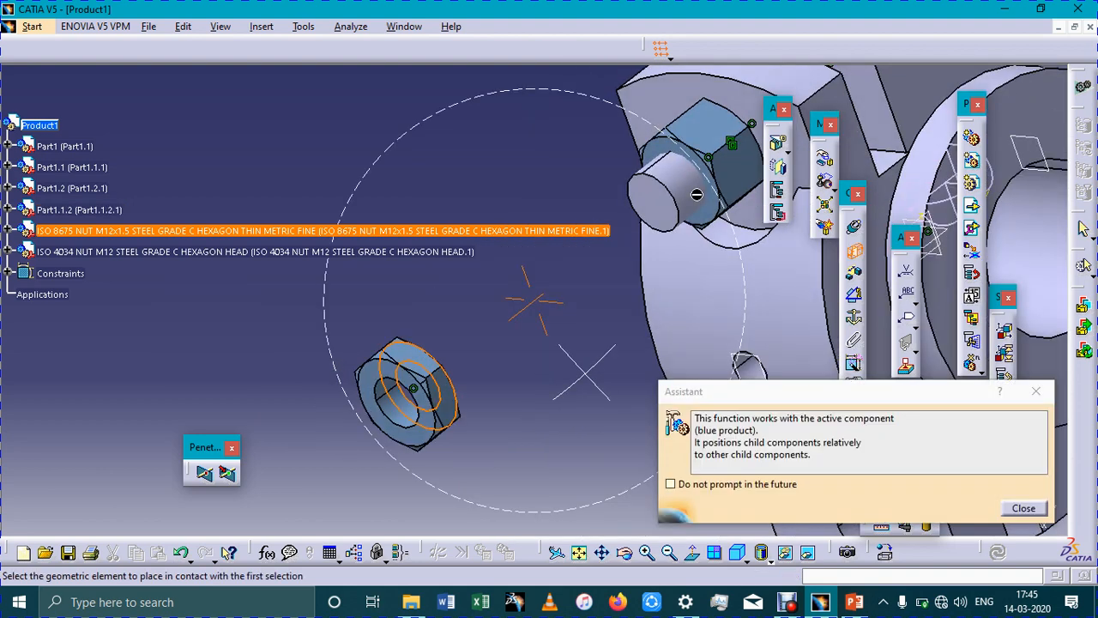
pyautogui.moveTo(697, 195); pyautogui.dragTo(711, 189, button='middle')
pyautogui.click(705, 179)
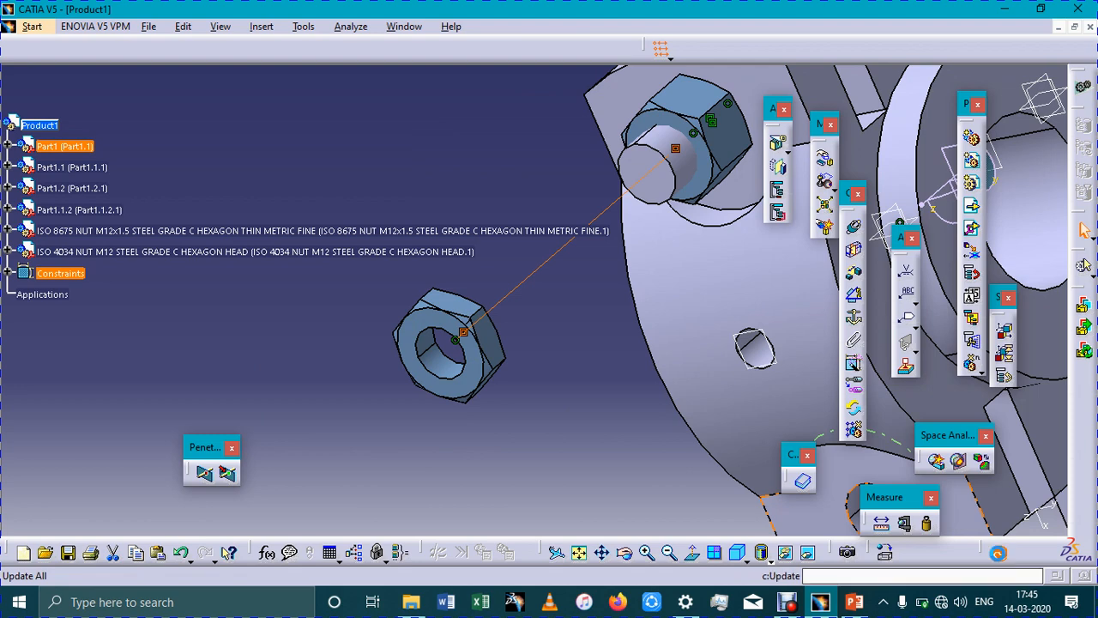
pyautogui.click(997, 552)
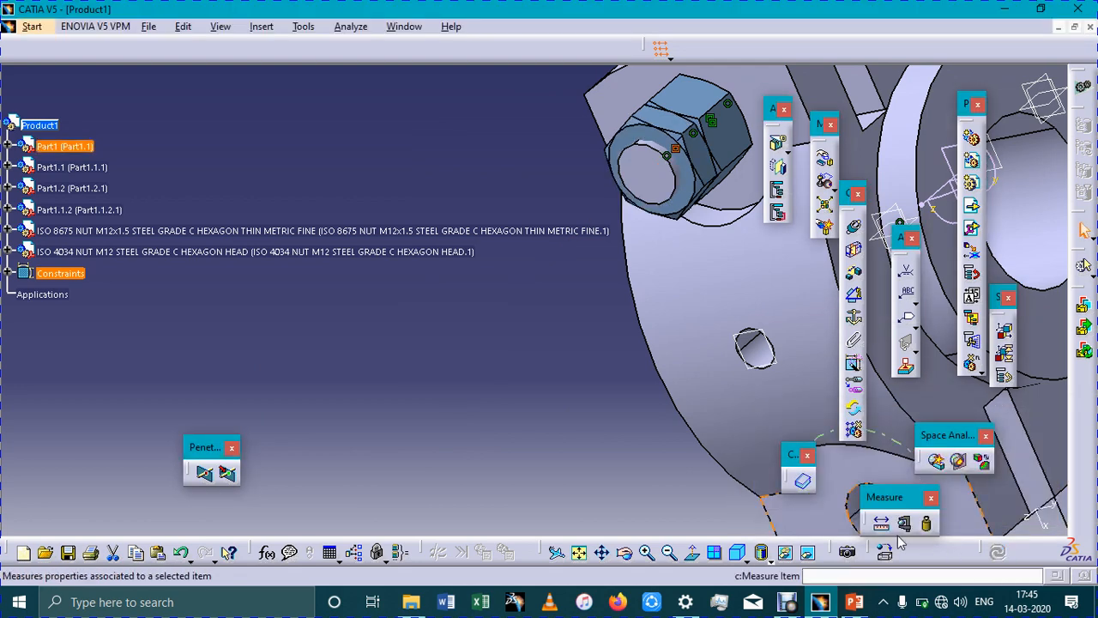
# Mirror the bolt Part1.1.2 about the base's central zx plane with assembly Symmetry, as a new component
pyautogui.click(736, 554)
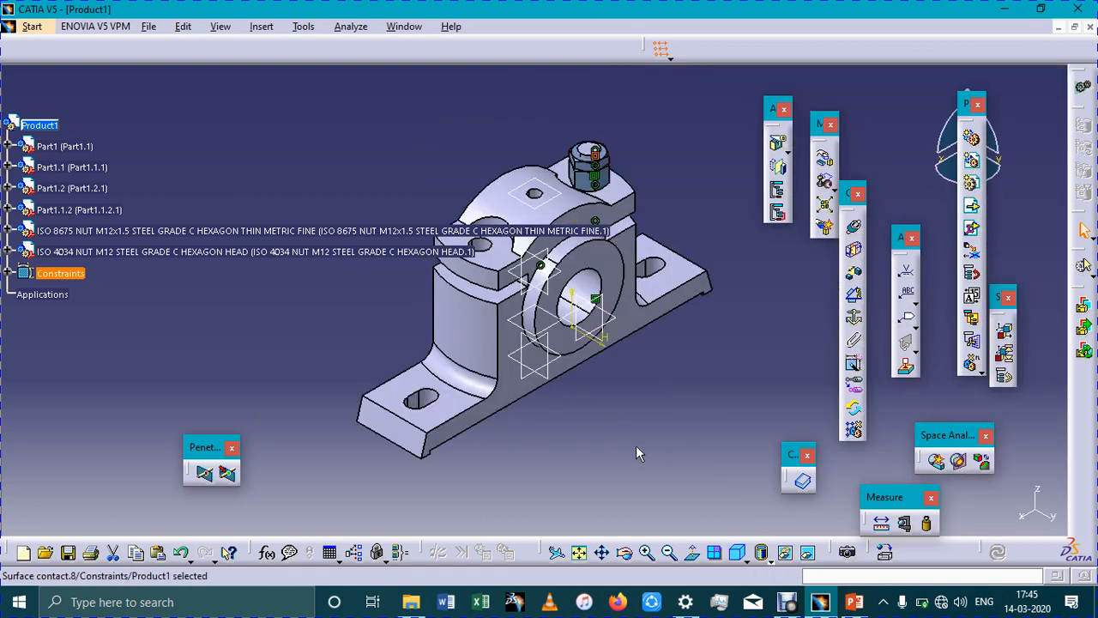
pyautogui.moveTo(658, 473); pyautogui.dragTo(659, 481, button='middle')
pyautogui.moveTo(530, 311); pyautogui.dragTo(549, 489, button='middle')
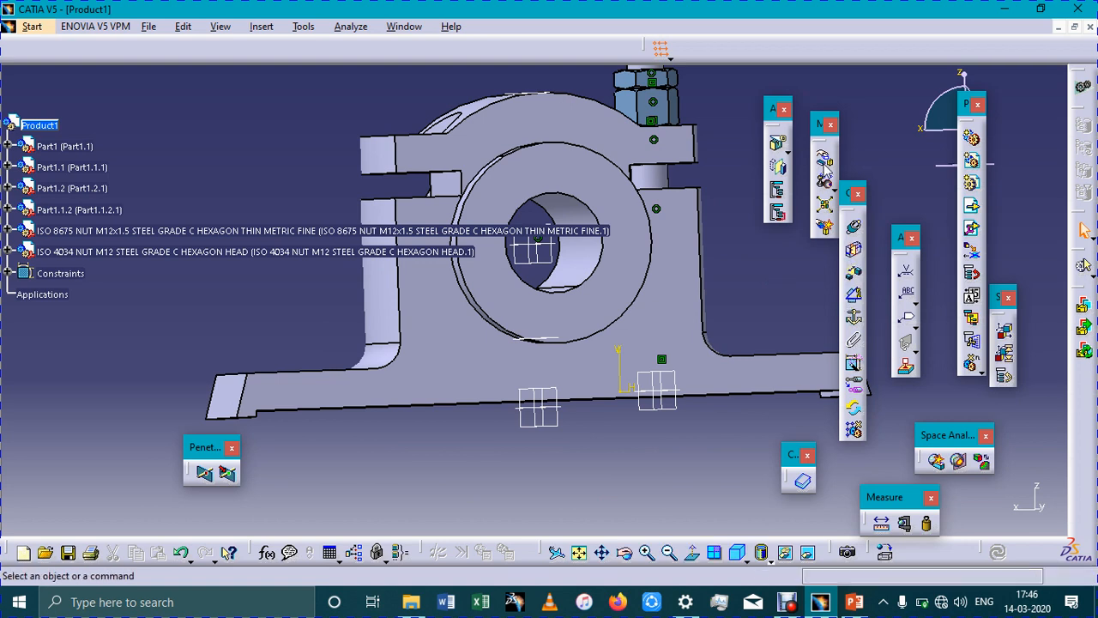
pyautogui.click(781, 169)
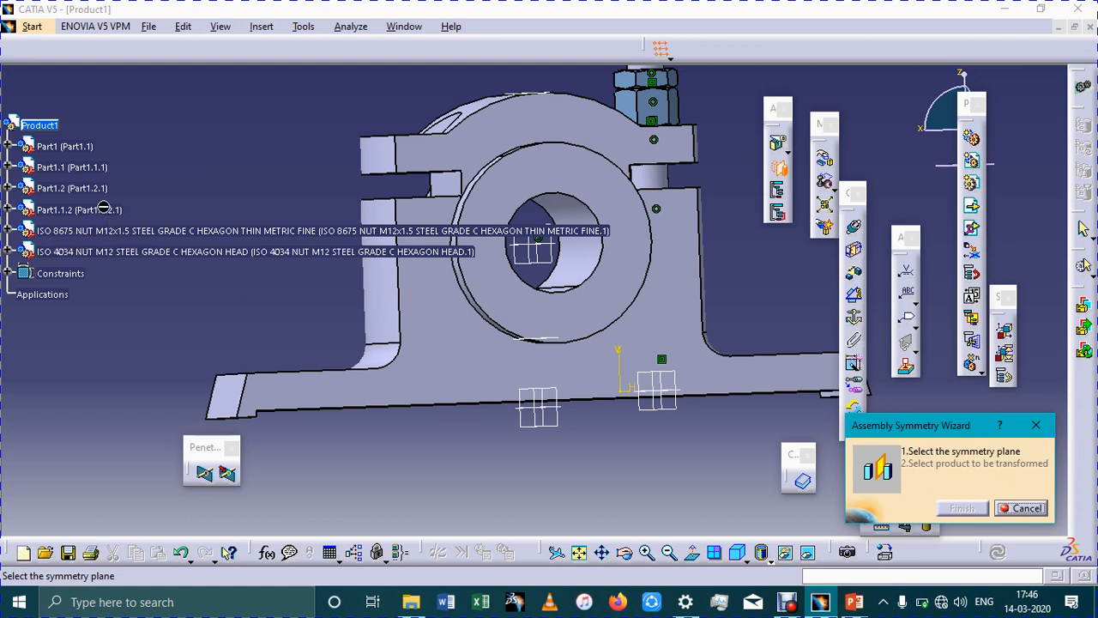
pyautogui.click(554, 425)
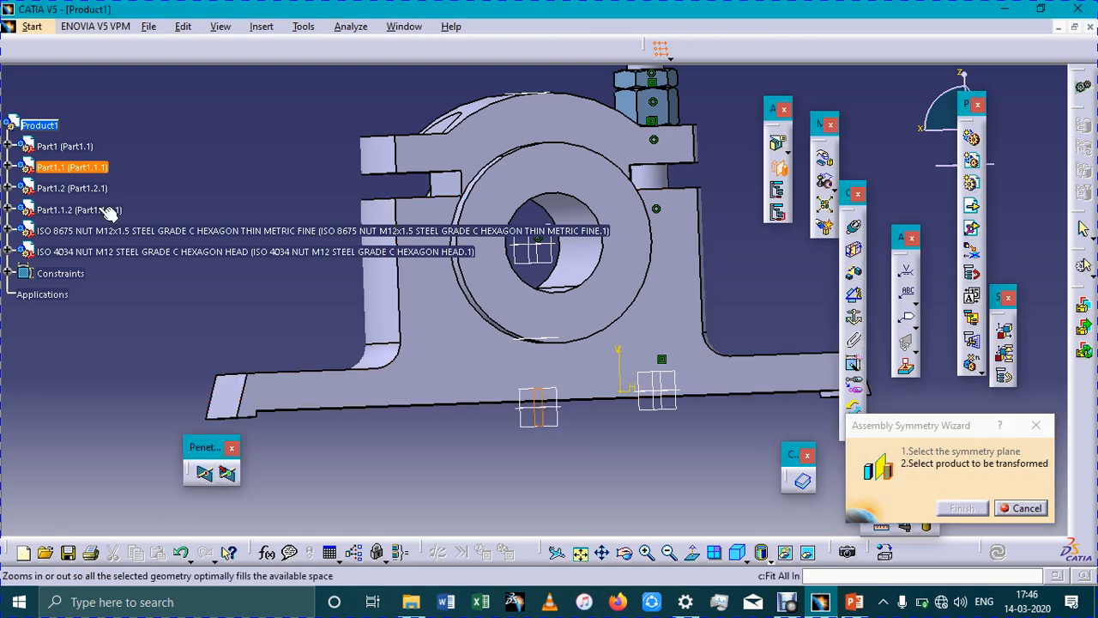
pyautogui.click(965, 509)
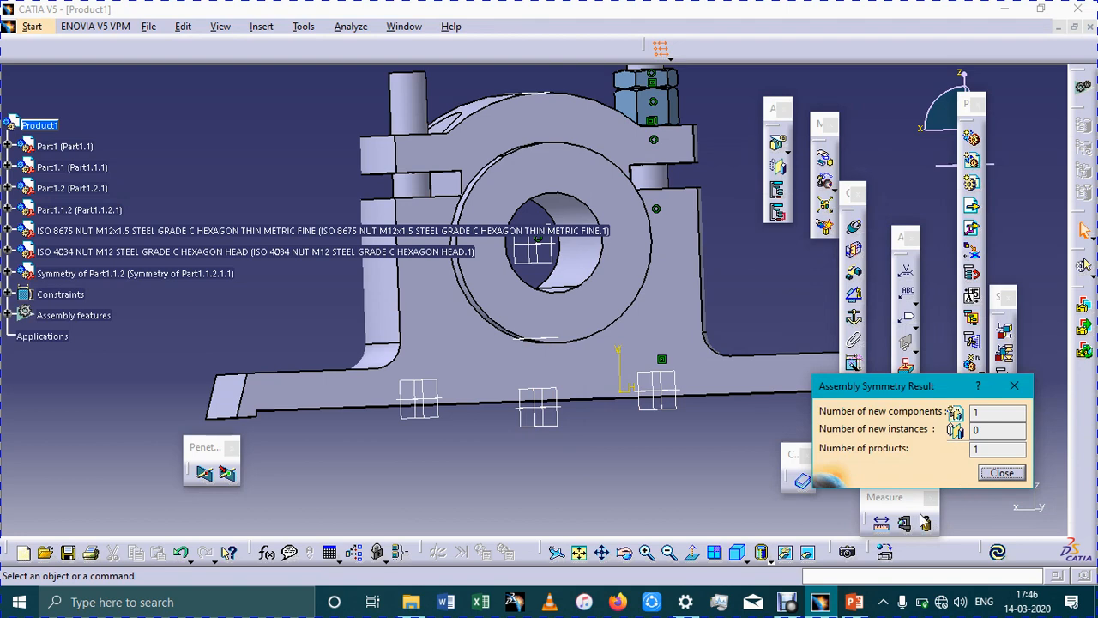
pyautogui.click(1002, 473)
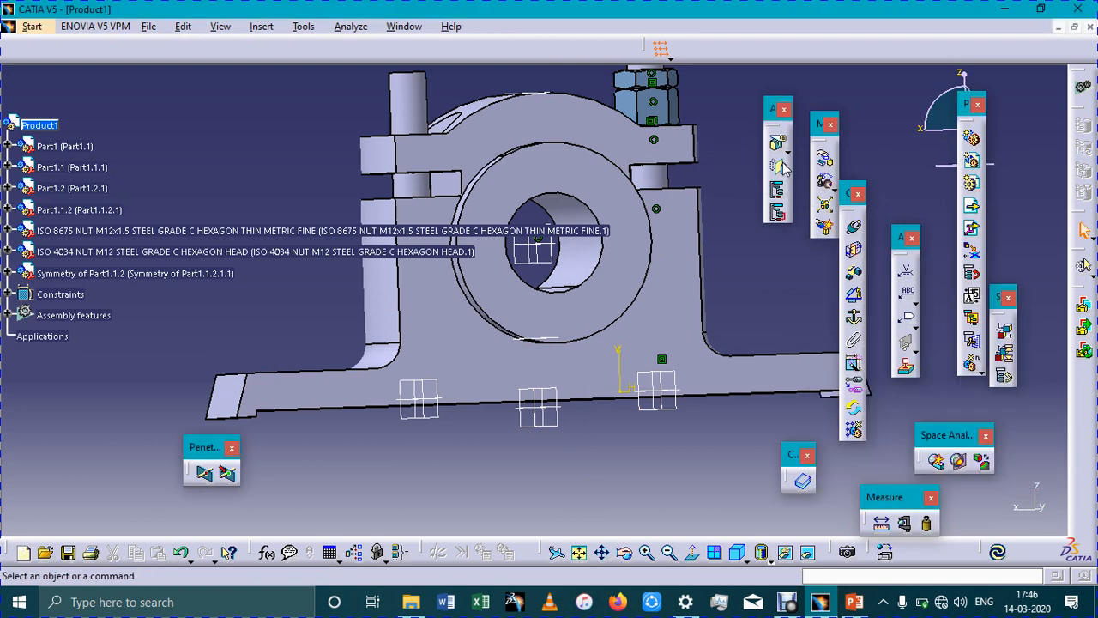
# Mirror the ISO 4034 hex nut about the base's zx plane onto the second bolt, using the Mirror, new component option
pyautogui.press('Return')
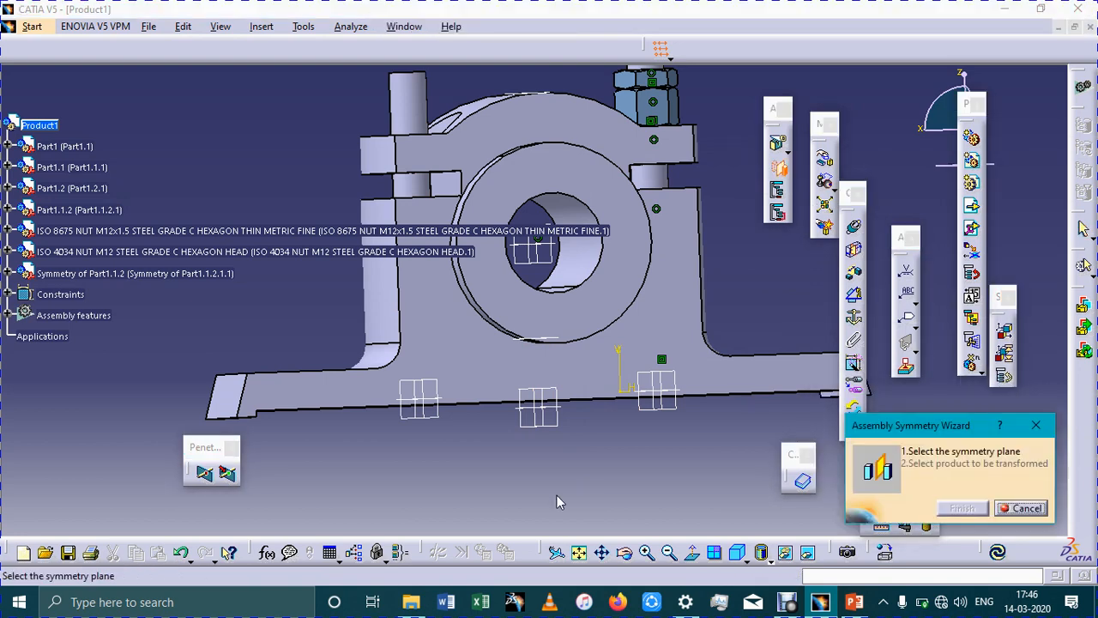
pyautogui.click(544, 423)
pyautogui.click(666, 106)
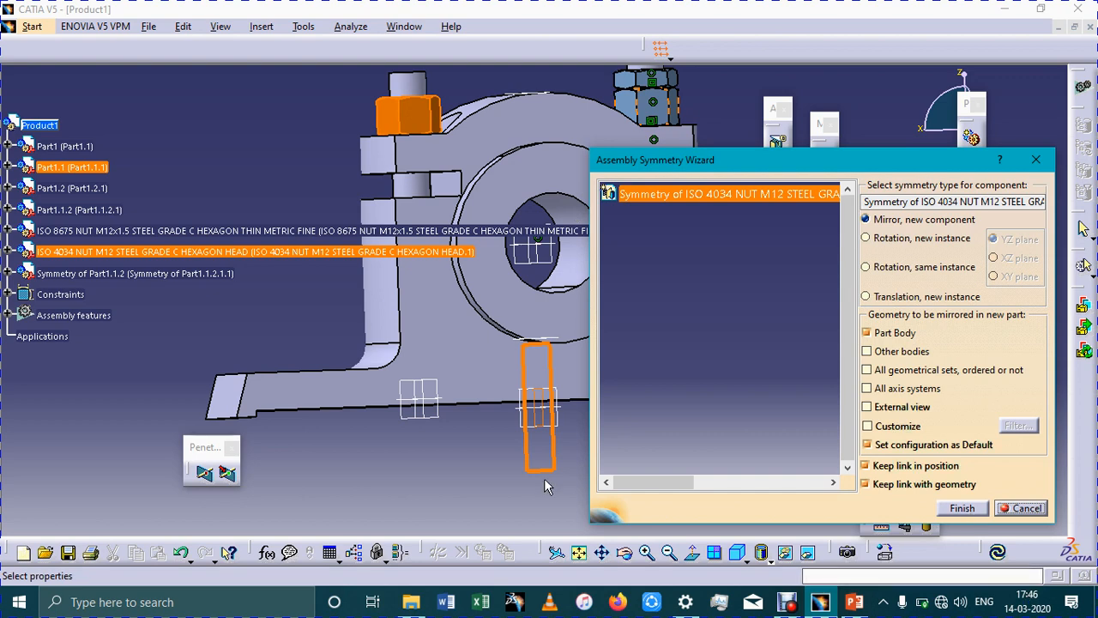
pyautogui.press('Return')
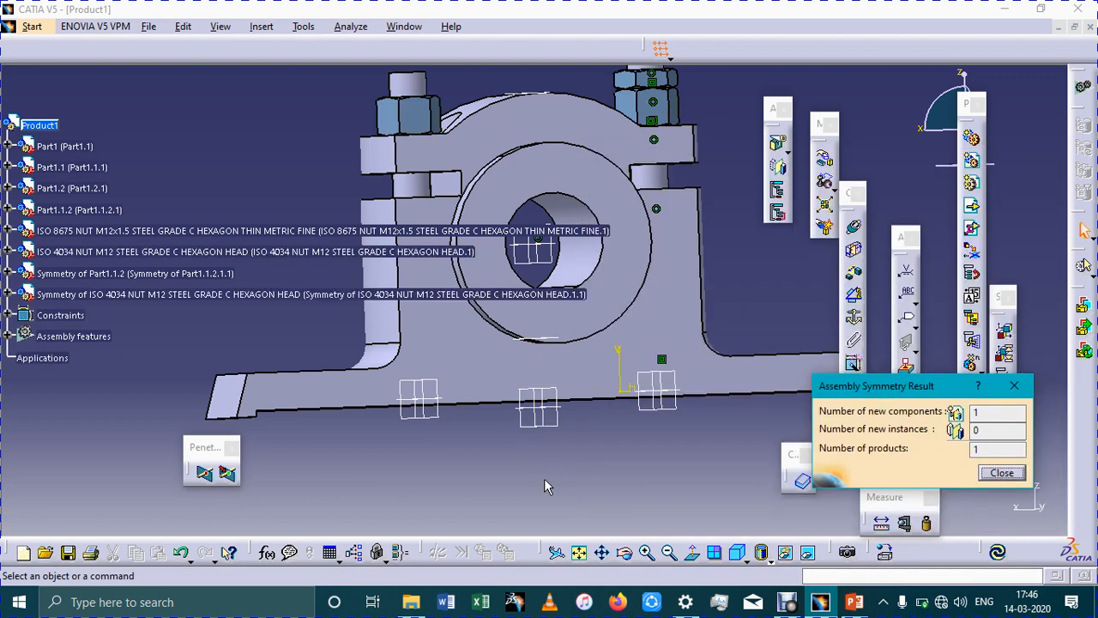
pyautogui.press('Return')
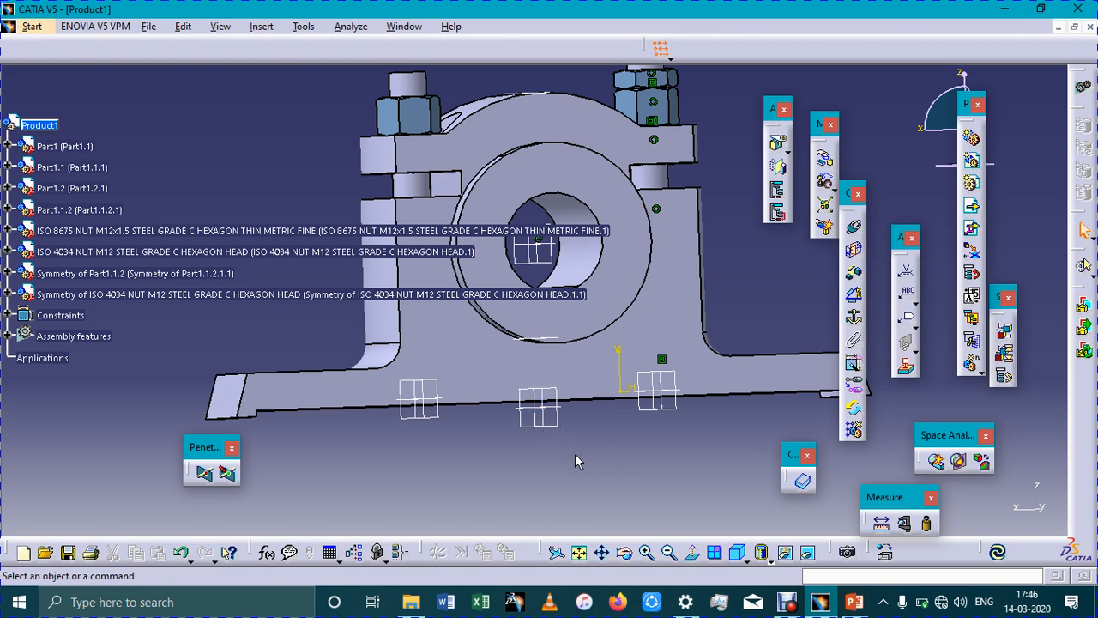
# Mirror the ISO 8675 thin nut about the base's zx plane onto the second bolt, using the Mirror, new component option
pyautogui.moveTo(575, 455)
pyautogui.mouseDown(button='middle')
pyautogui.moveTo(587, 487)
pyautogui.moveTo(564, 442)
pyautogui.mouseUp(button='middle')
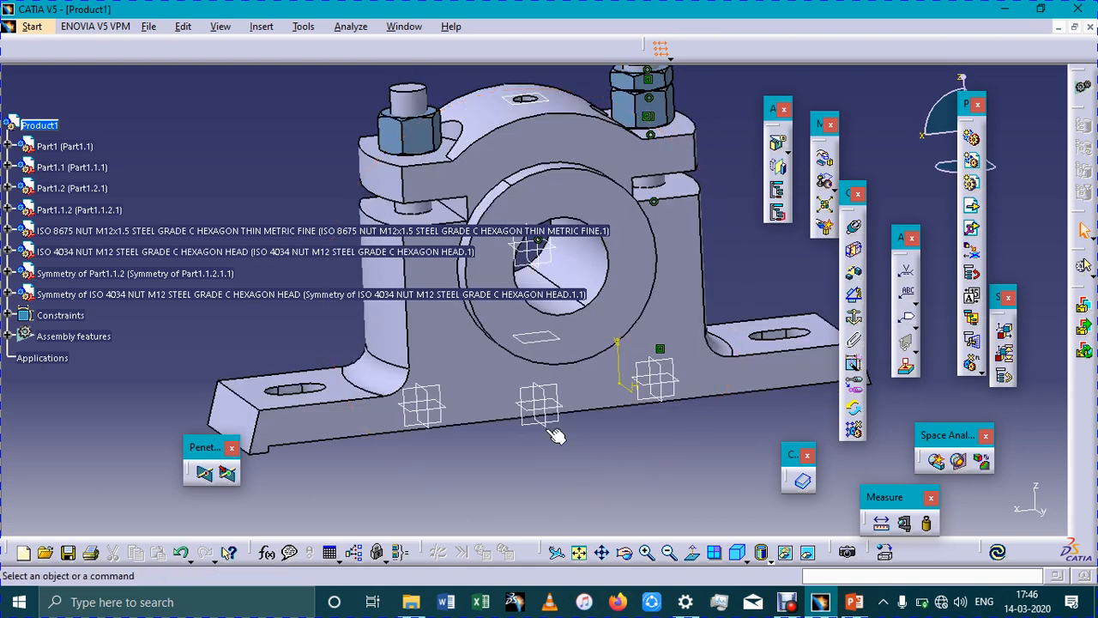
pyautogui.click(556, 436)
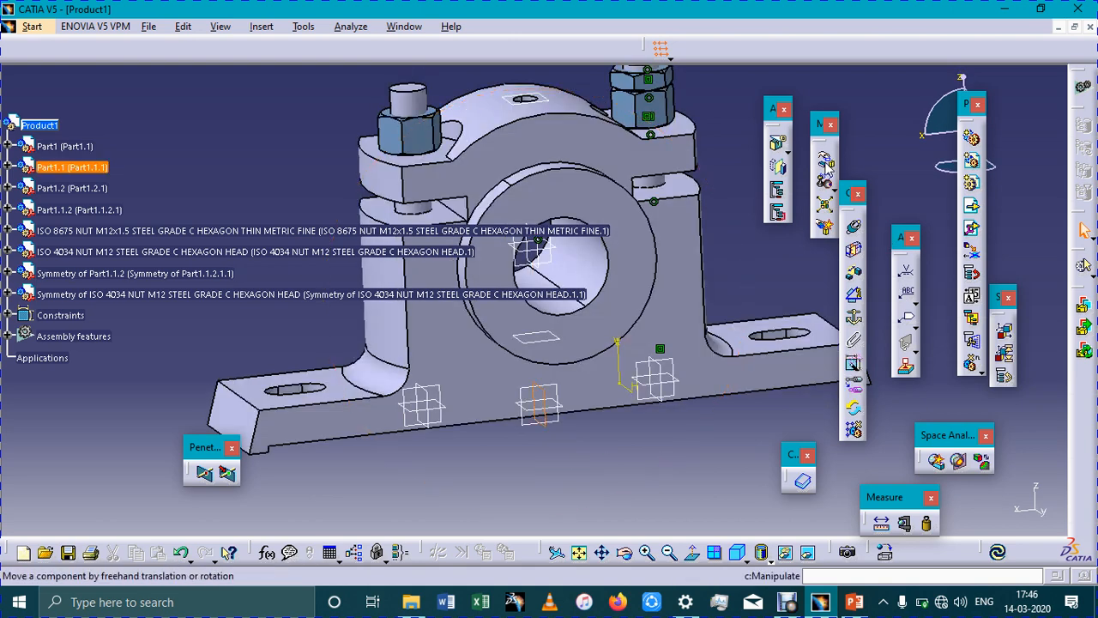
pyautogui.click(778, 168)
pyautogui.click(646, 92)
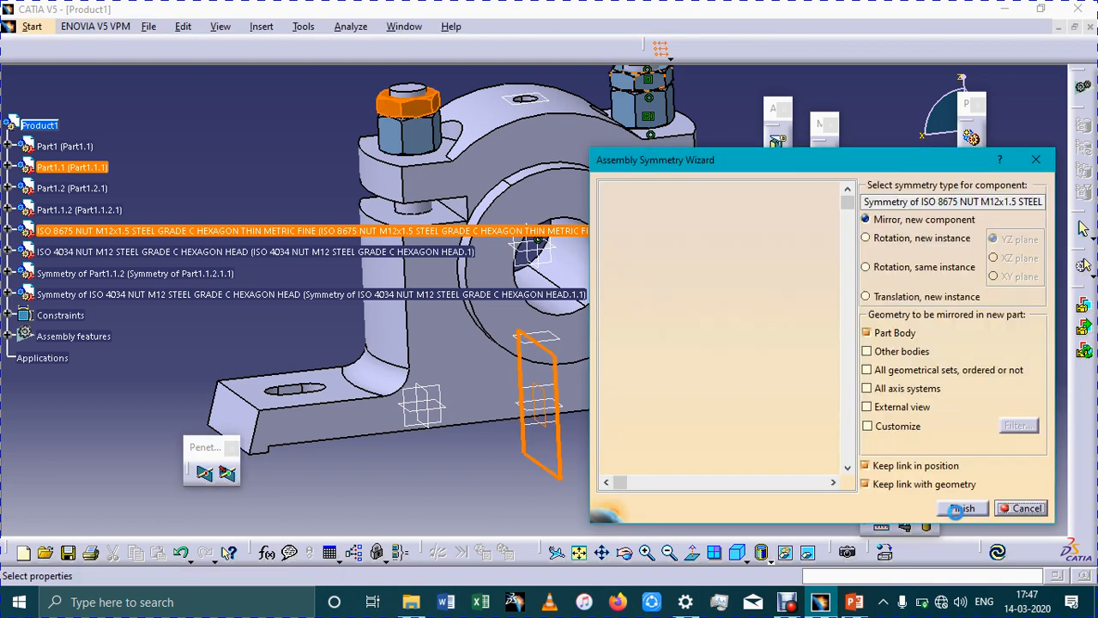
pyautogui.click(962, 508)
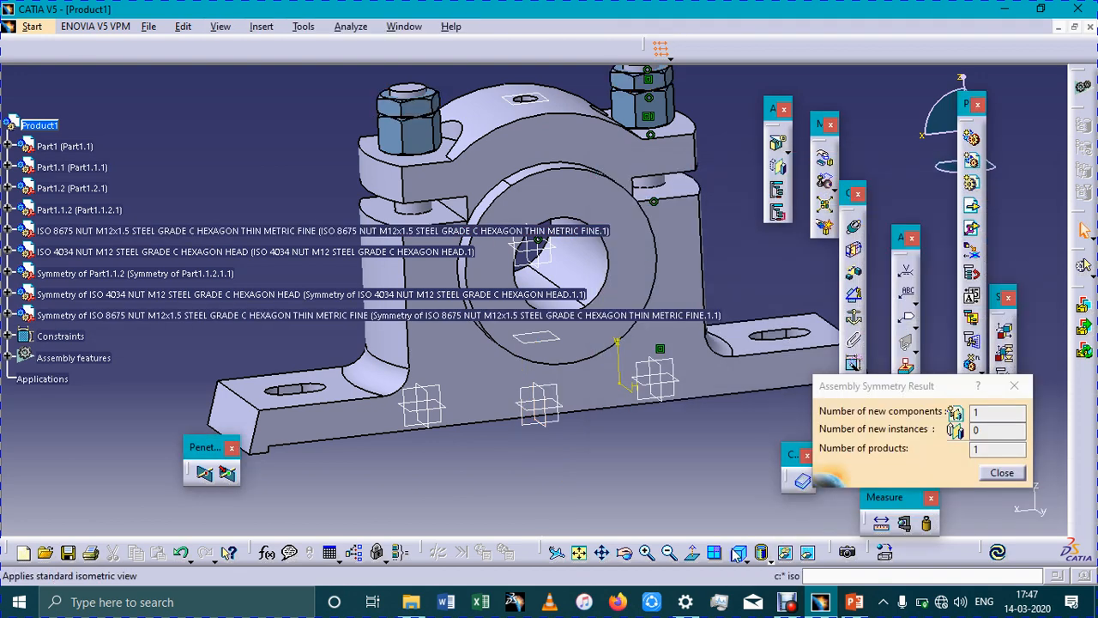
# Try to save all modified documents, storing the mirrored bolt as Symmetry of Part1.1.2 in the Plumber Block folder
pyautogui.click(579, 553)
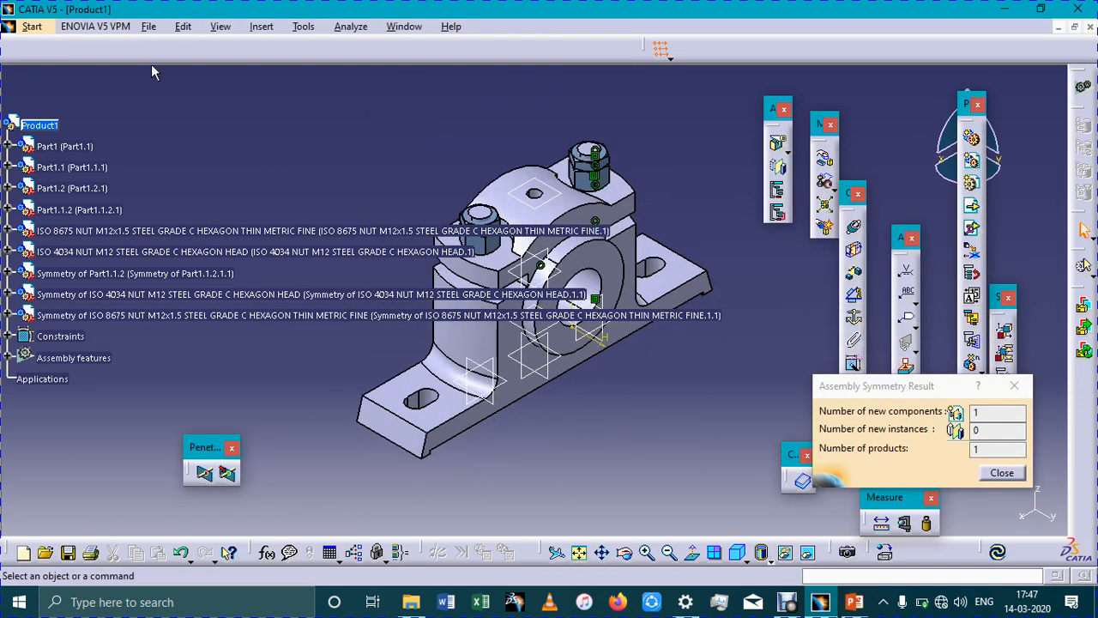
pyautogui.click(152, 28)
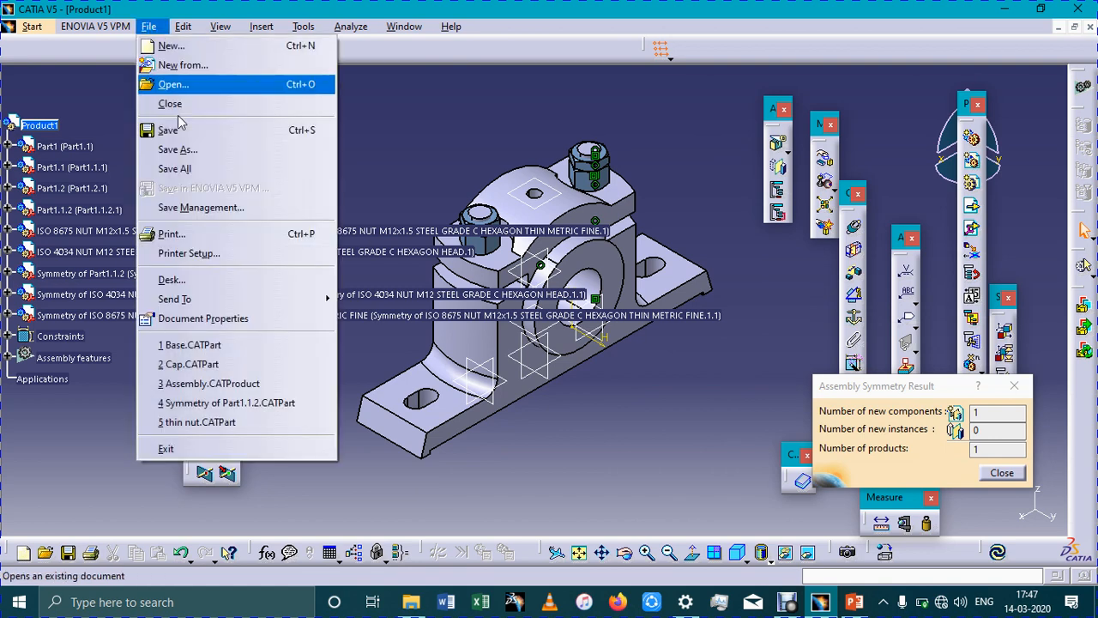
pyautogui.click(177, 169)
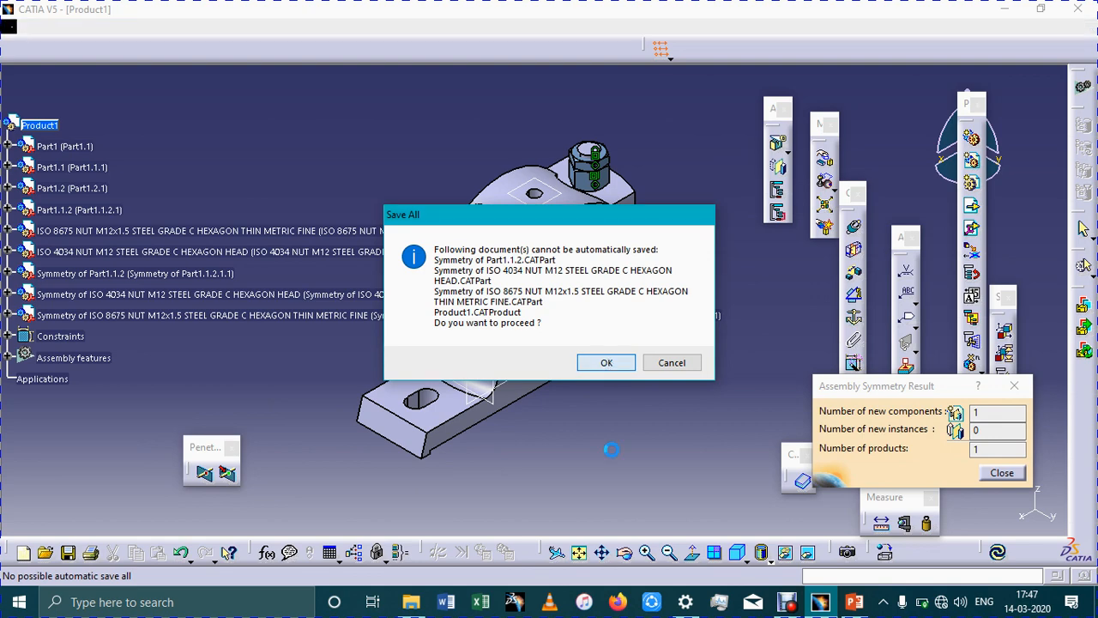
pyautogui.click(606, 362)
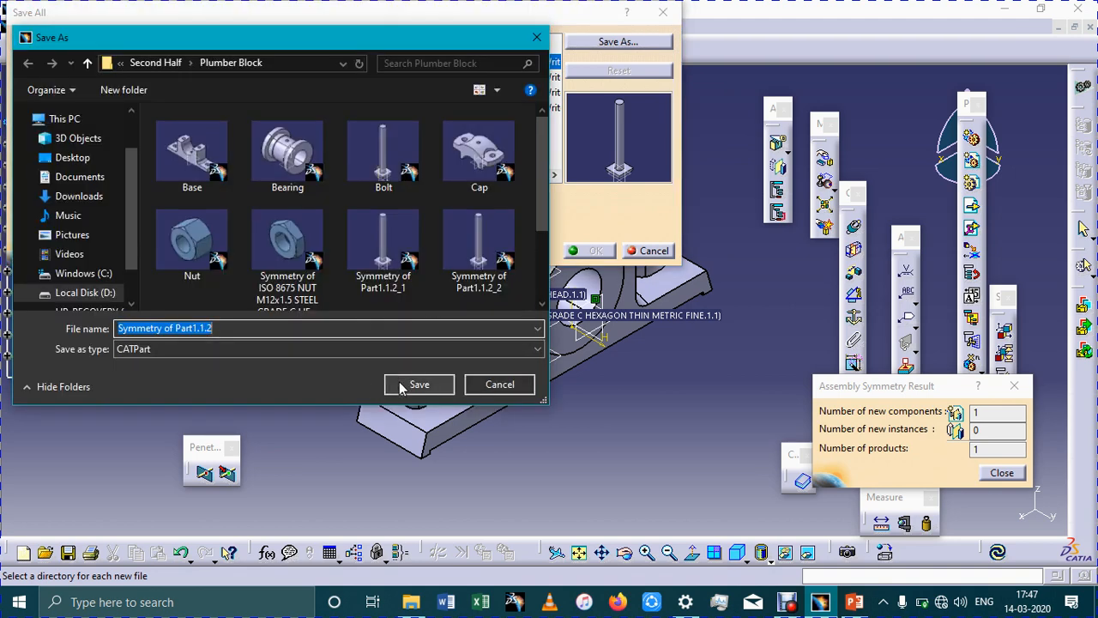
pyautogui.click(400, 388)
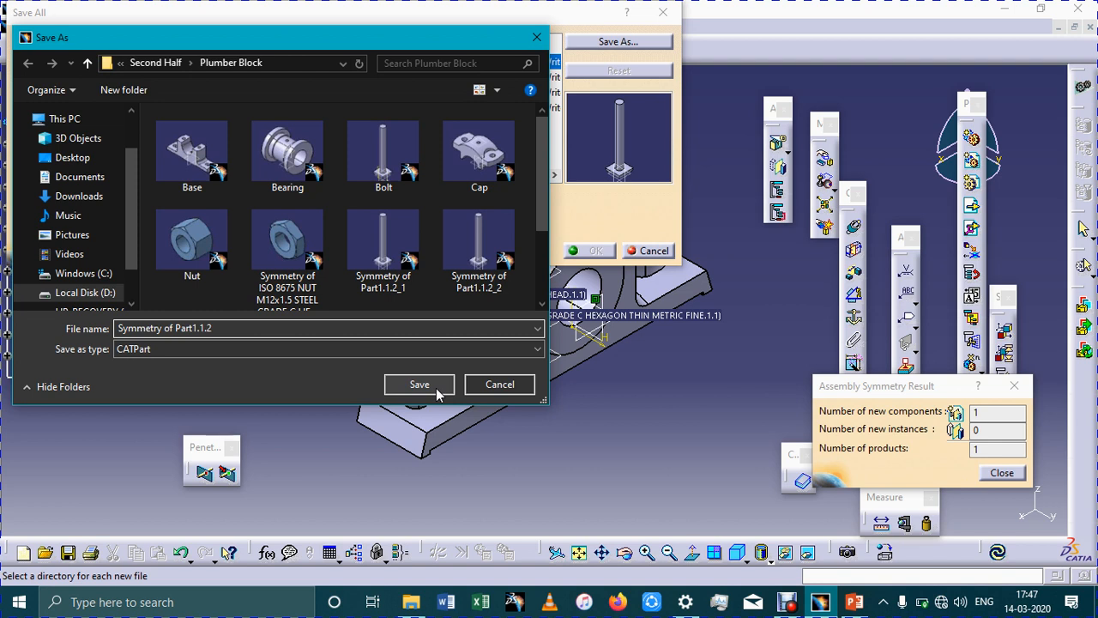
pyautogui.click(614, 42)
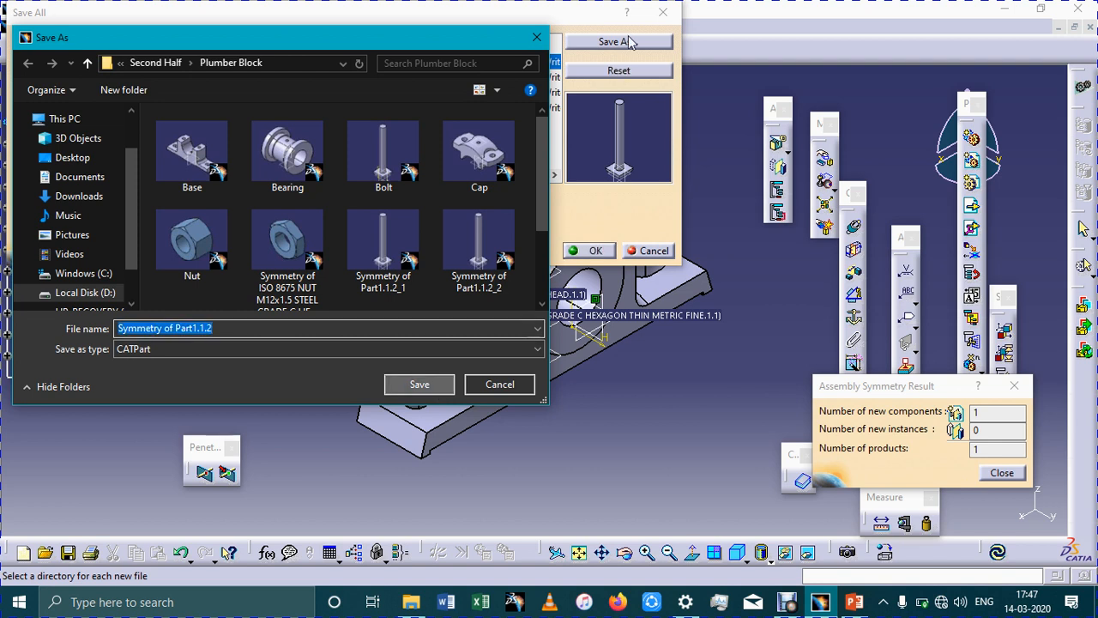
pyautogui.press('Return')
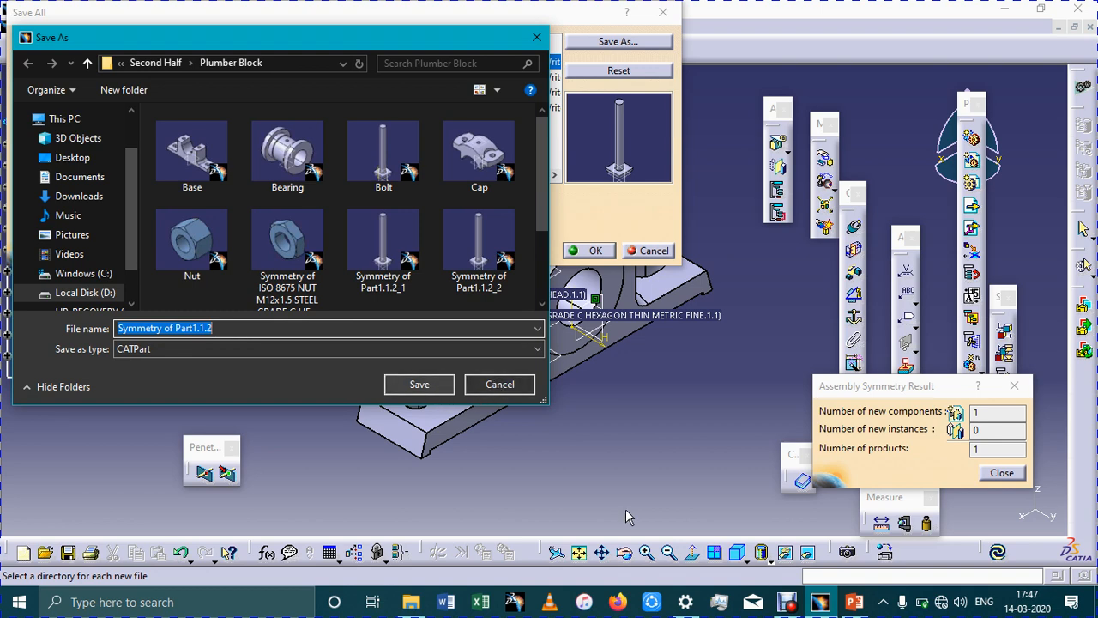
pyautogui.press('Return')
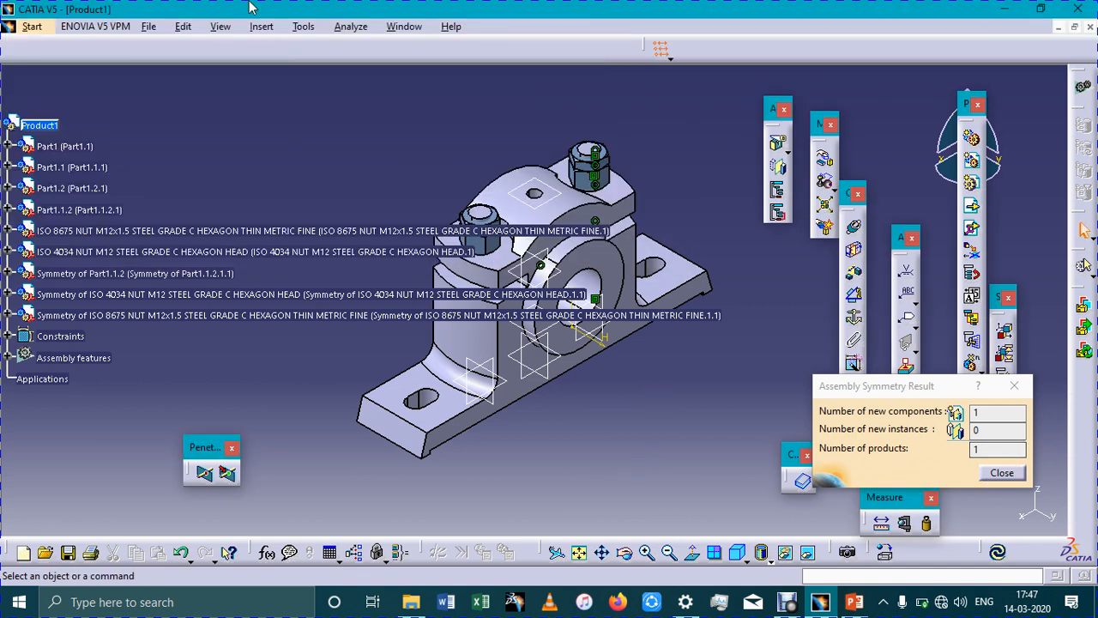
# Save the assembly as a CATProduct named Plumber Block in the Plumber Block folder
pyautogui.click(149, 27)
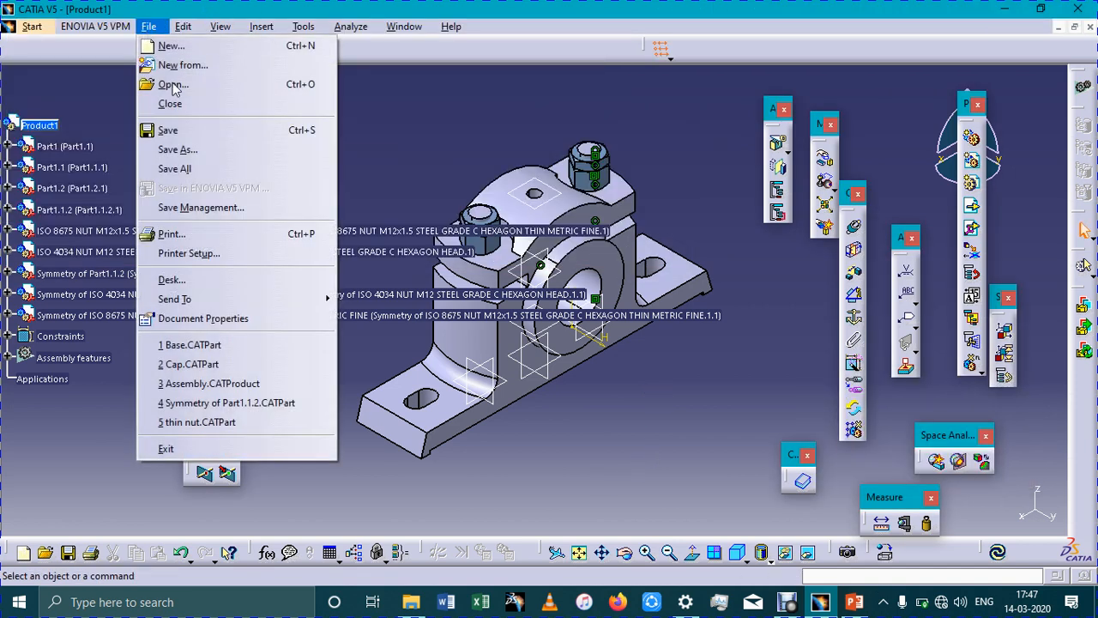
pyautogui.click(179, 149)
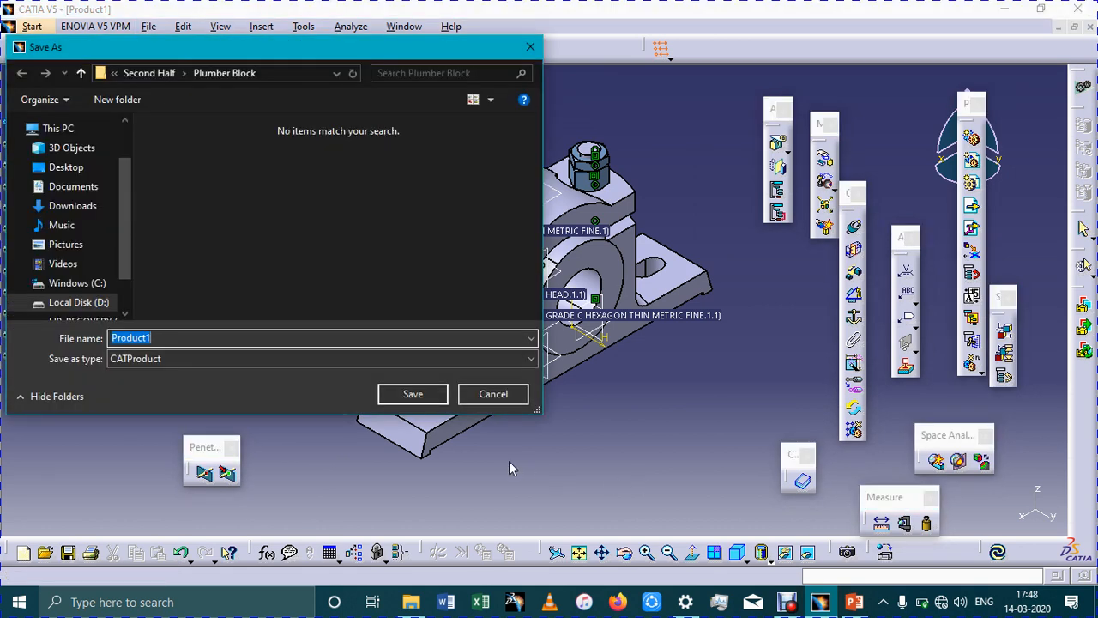
pyautogui.write('Plumber Block')
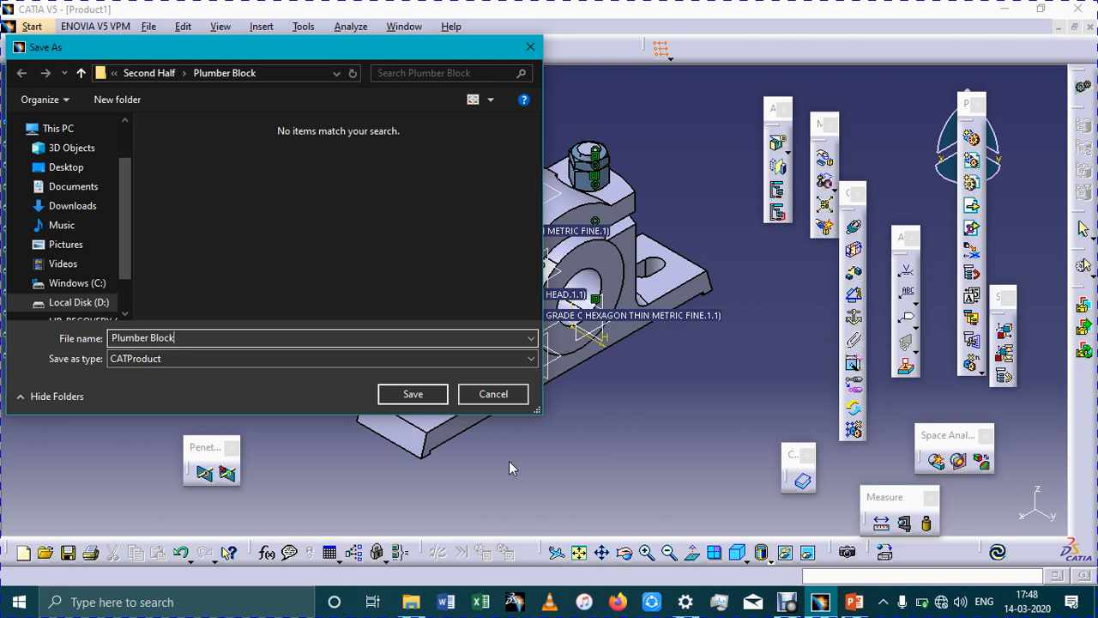
pyautogui.press('Return')
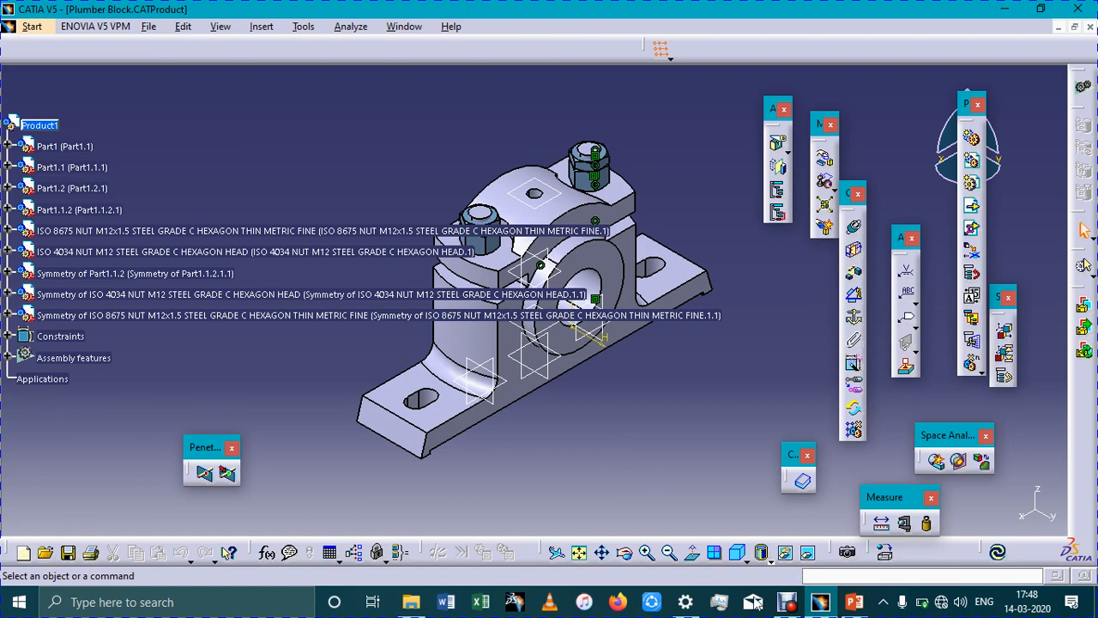
pyautogui.click(785, 605)
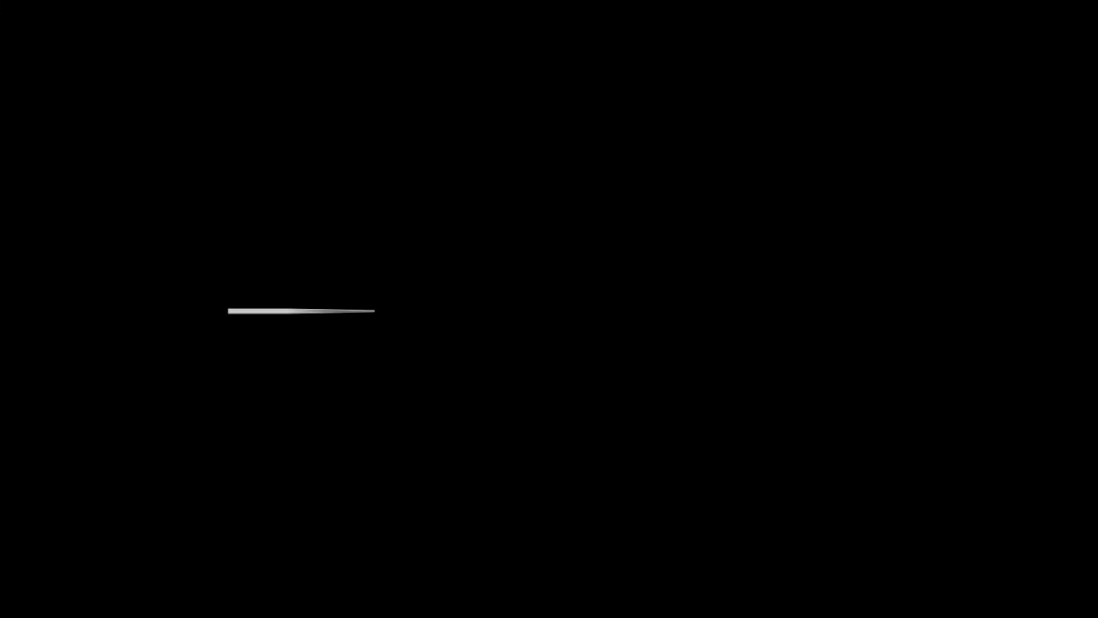